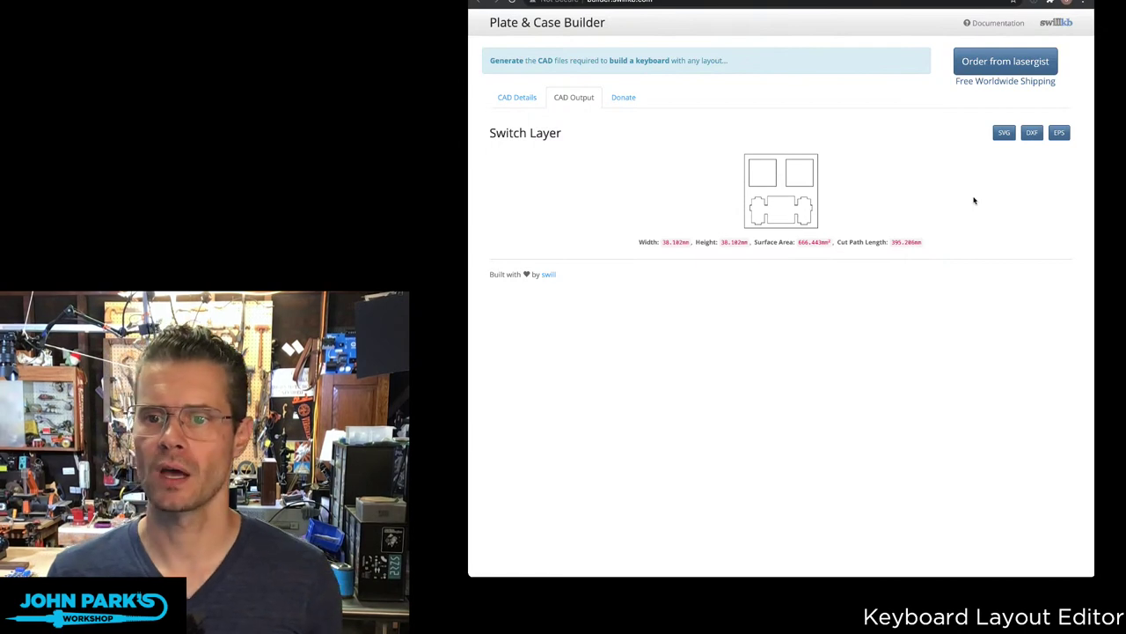
Step: Download the switch layer drawing as a DXF file
left_click(1033, 132)
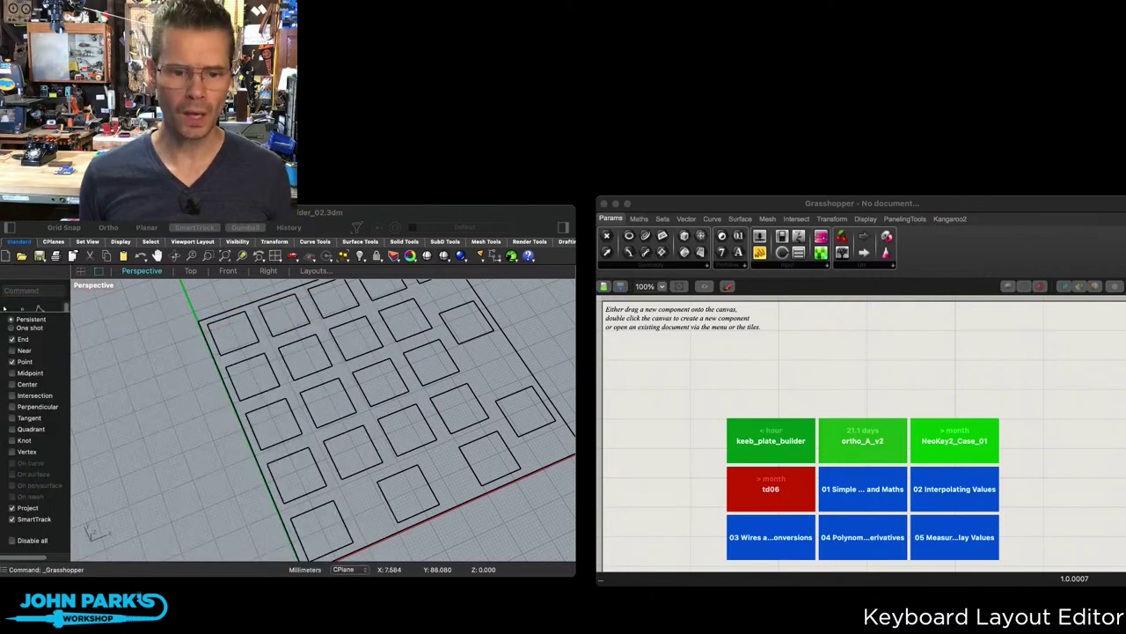
Step: Switch to Rhino to delete all the existing plate curves, and open the keeb_plate_builder definition in Grasshopper
left_click(198, 399)
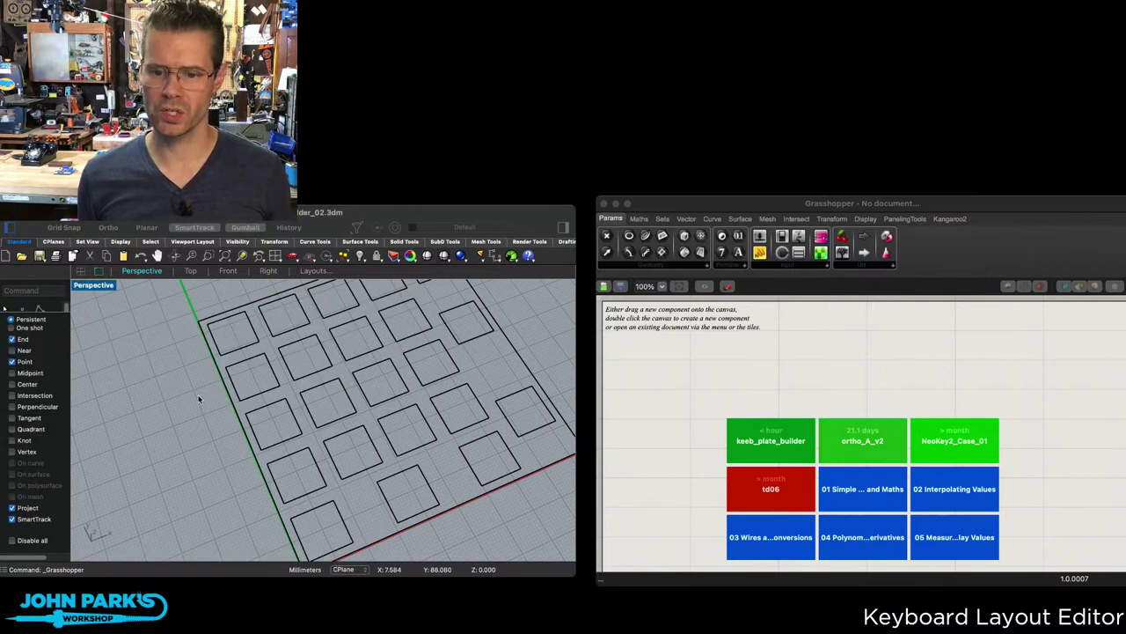
scroll(201, 396, "down", 3)
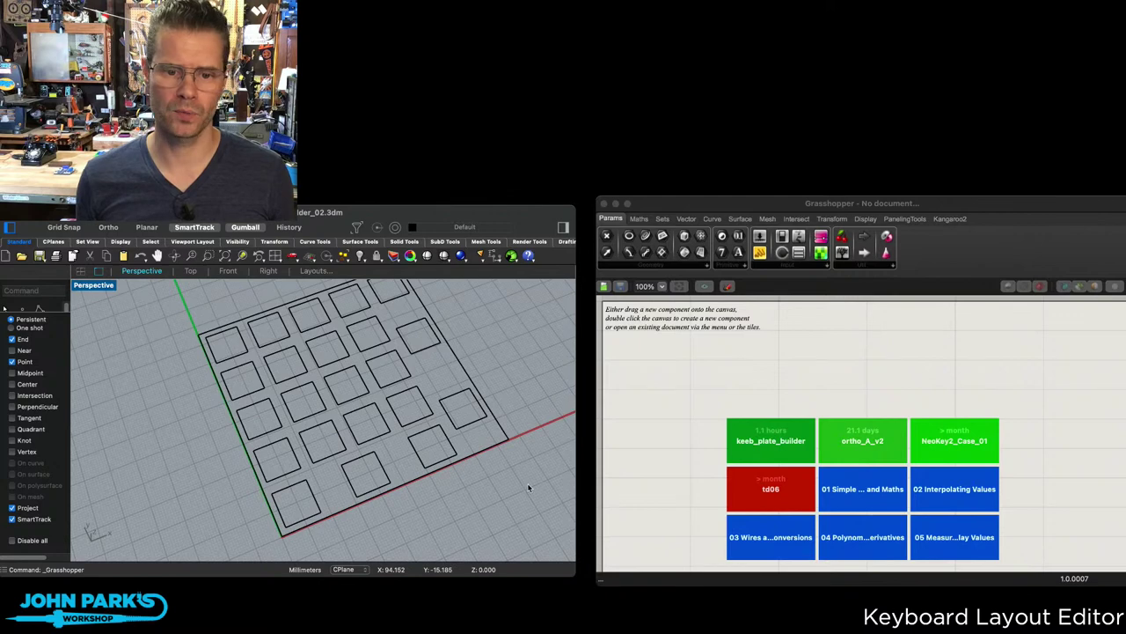
left_click_drag(528, 488, 176, 295)
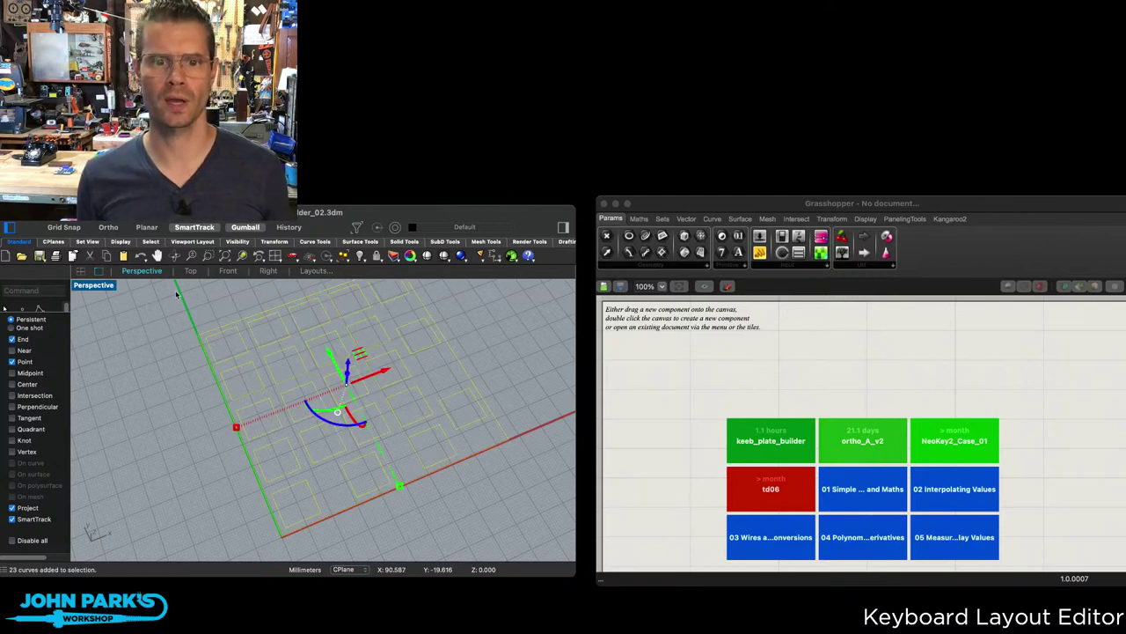
key("Delete")
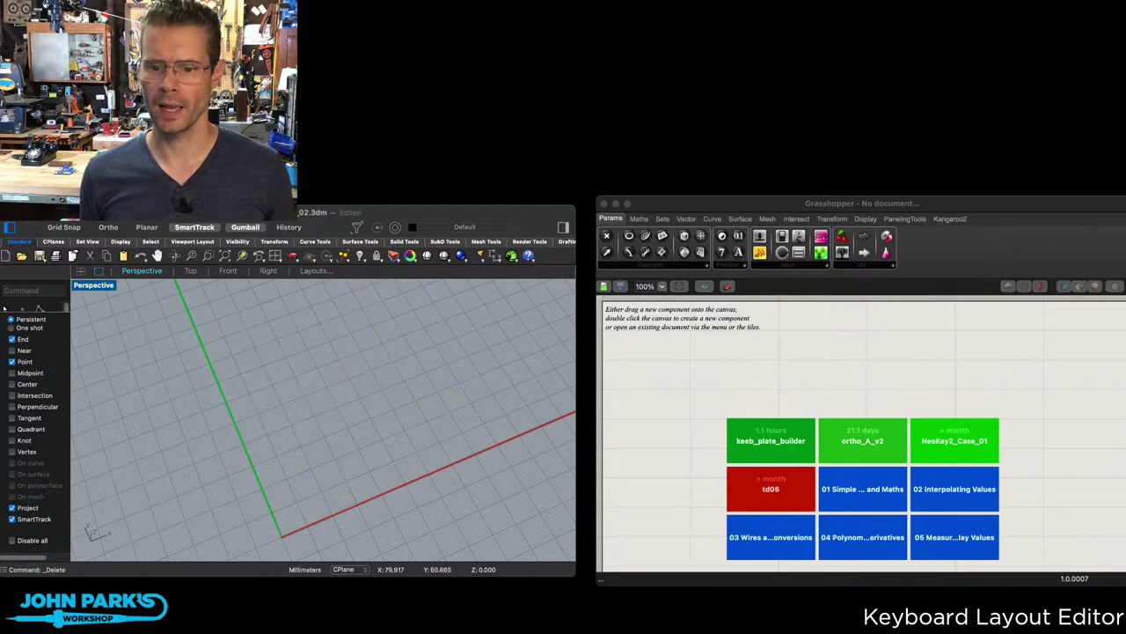
left_click(768, 445)
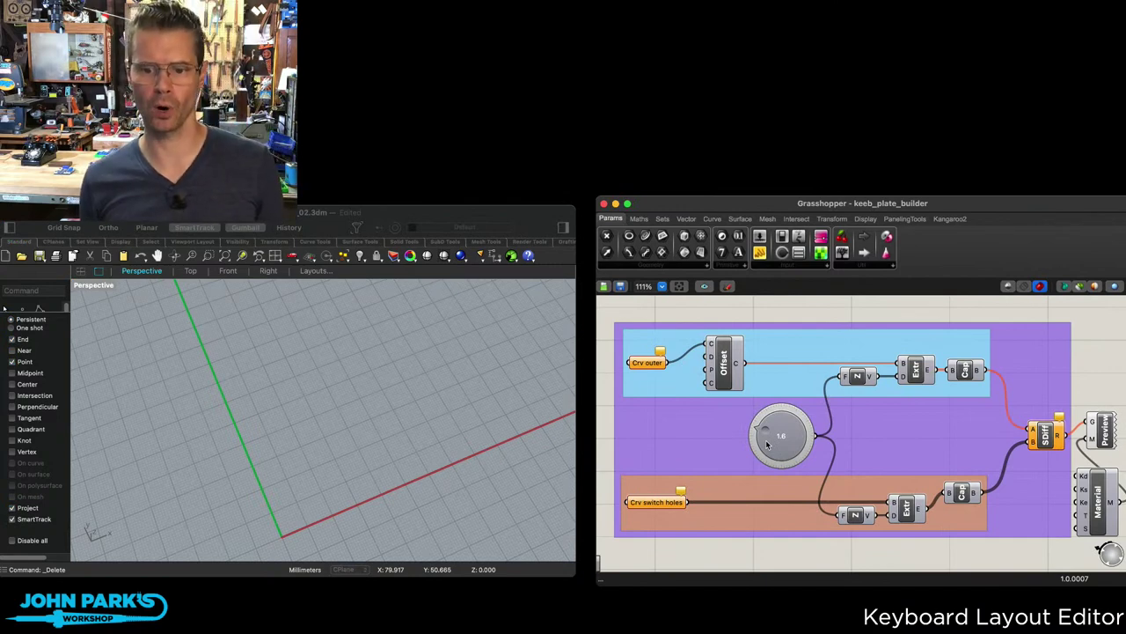
Step: Import the downloaded switch layer DXF into the Rhino model and clear the selection
left_click(472, 363)
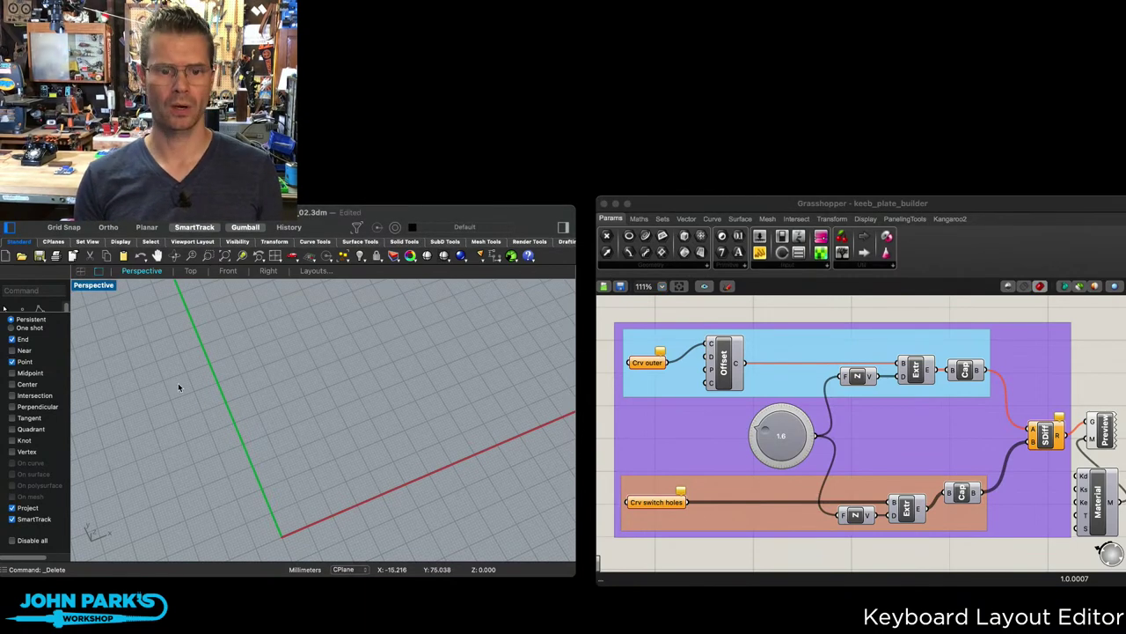
type("Import")
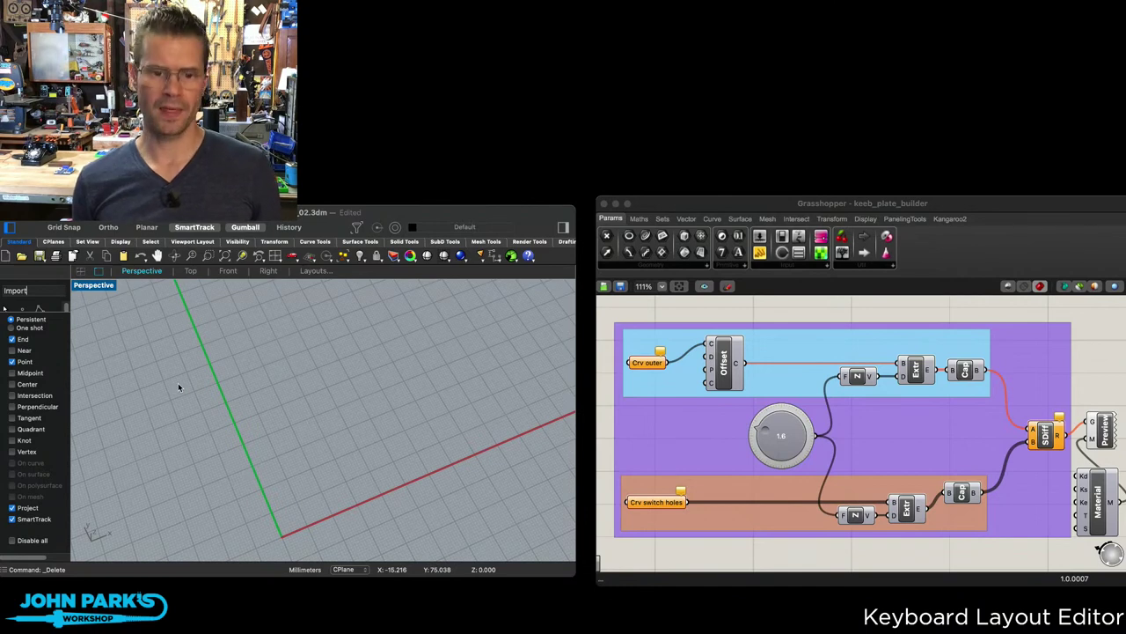
key("Return")
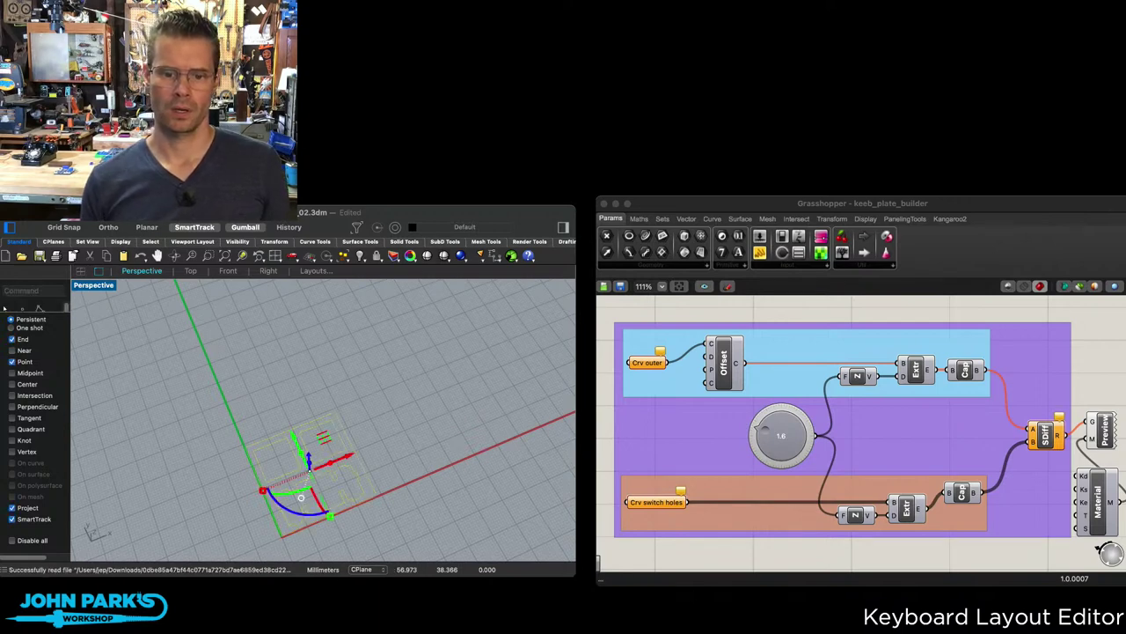
key("Escape")
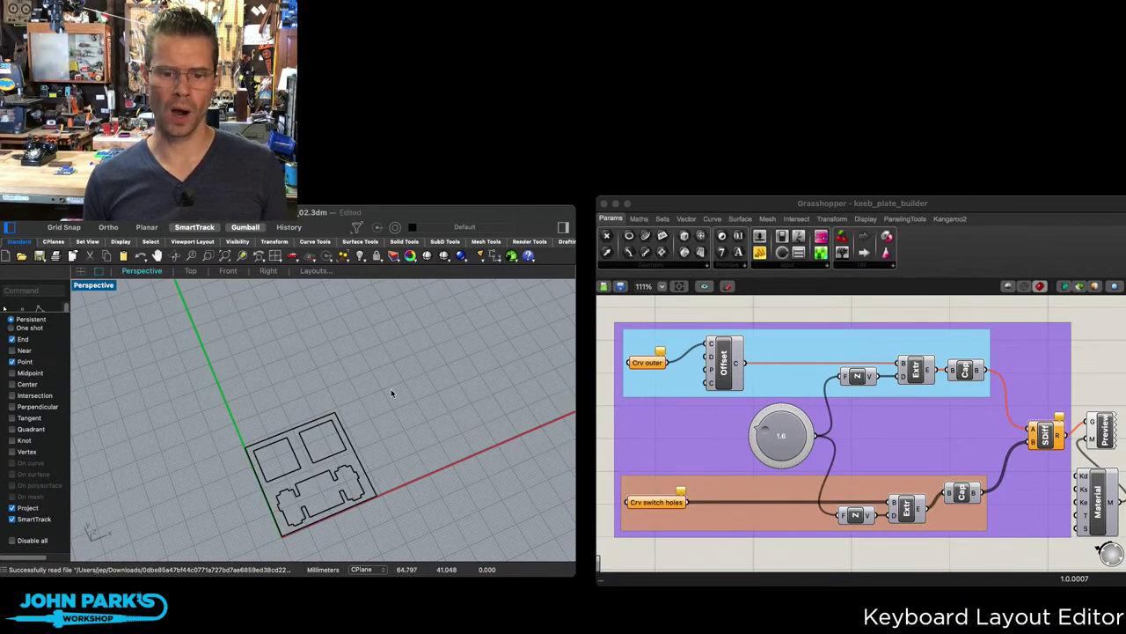
Step: Join all the imported plate segments into closed curves and deselect them
scroll(391, 388, "up", 3)
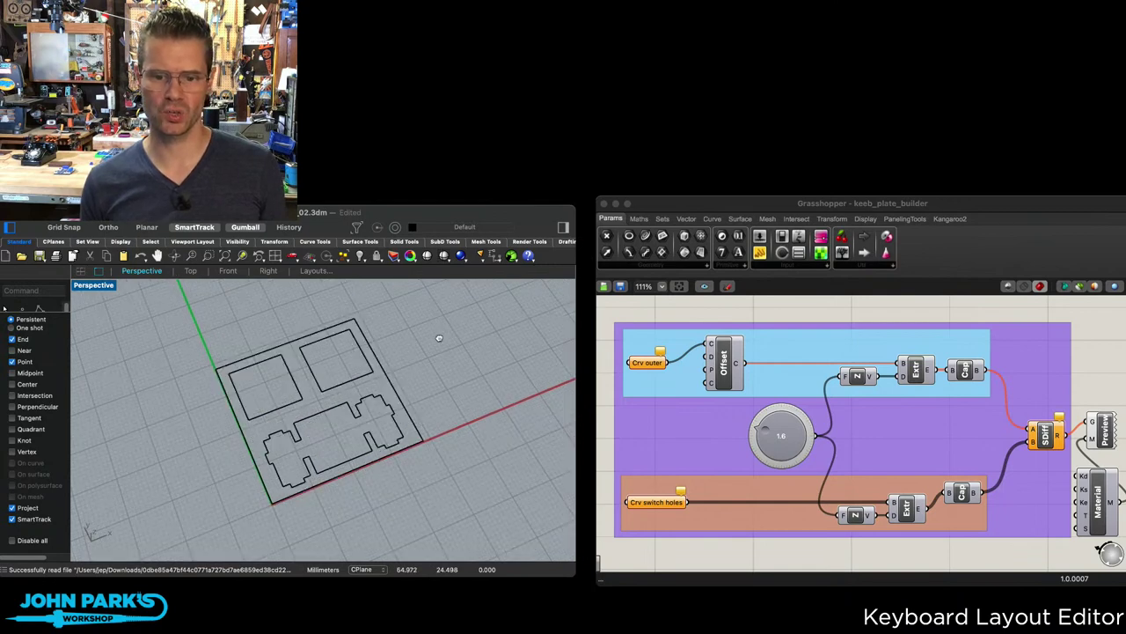
right_click_drag(465, 383, 458, 420)
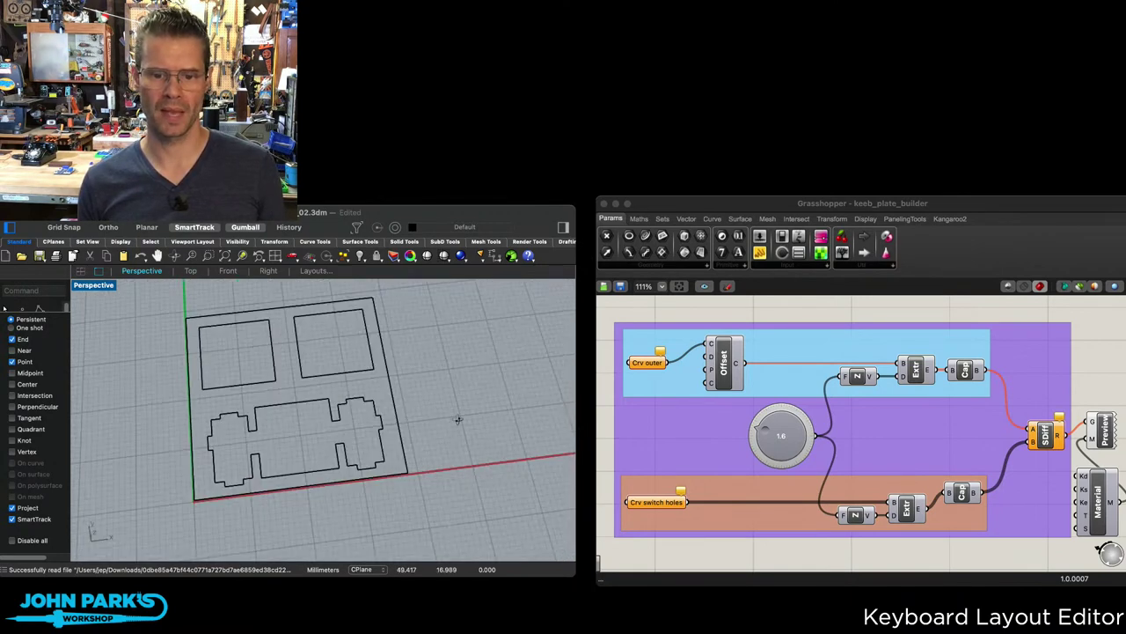
left_click(251, 388)
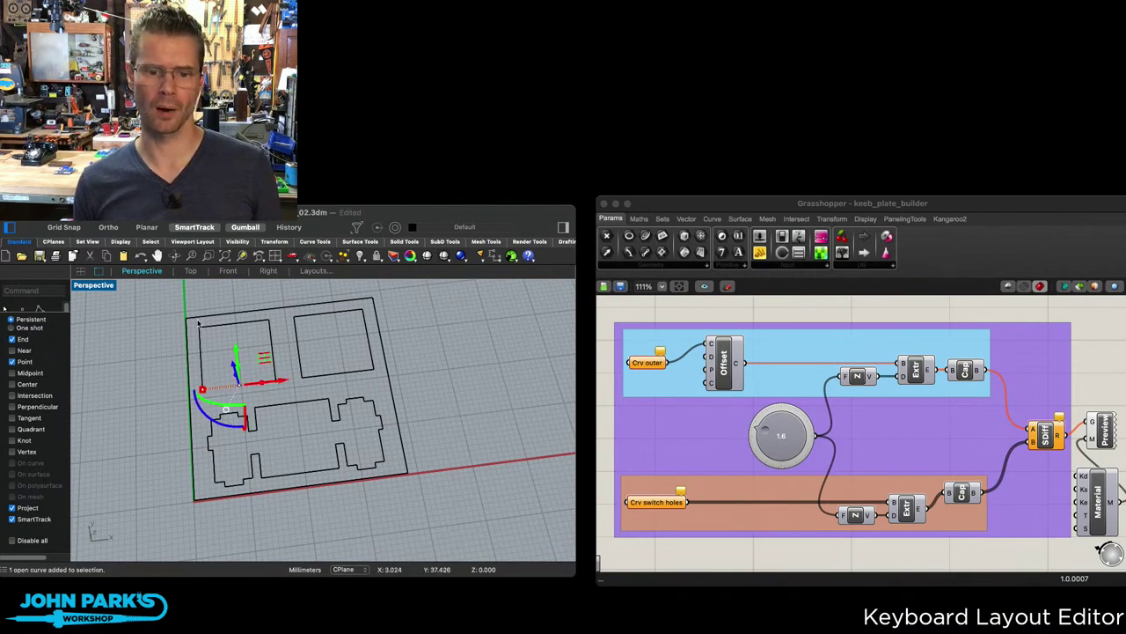
key("Escape")
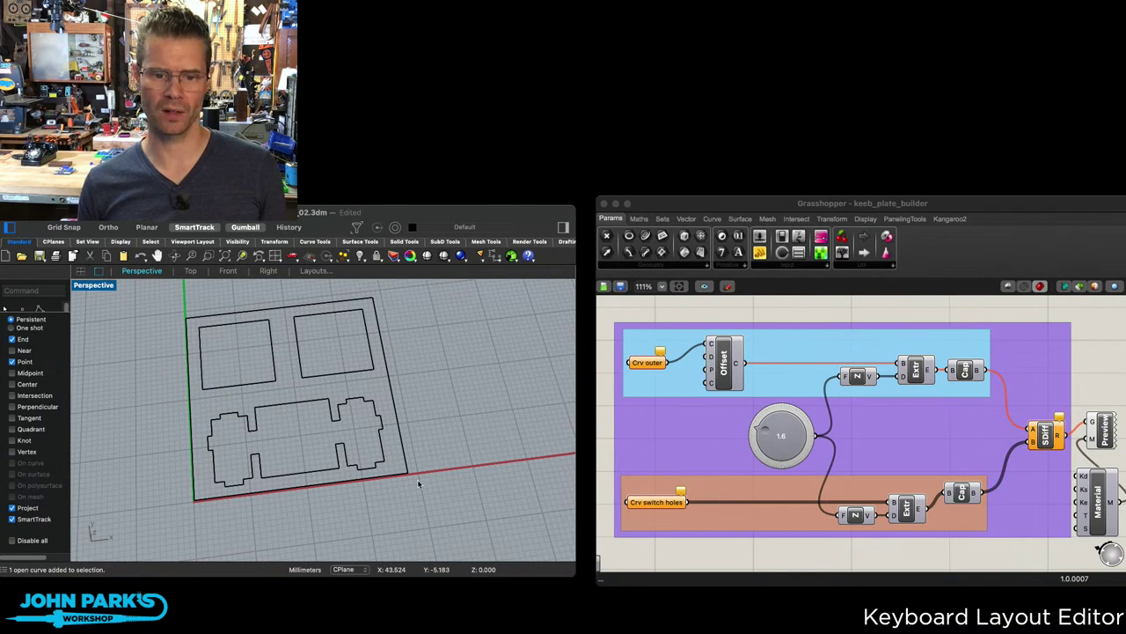
key("ctrl+a")
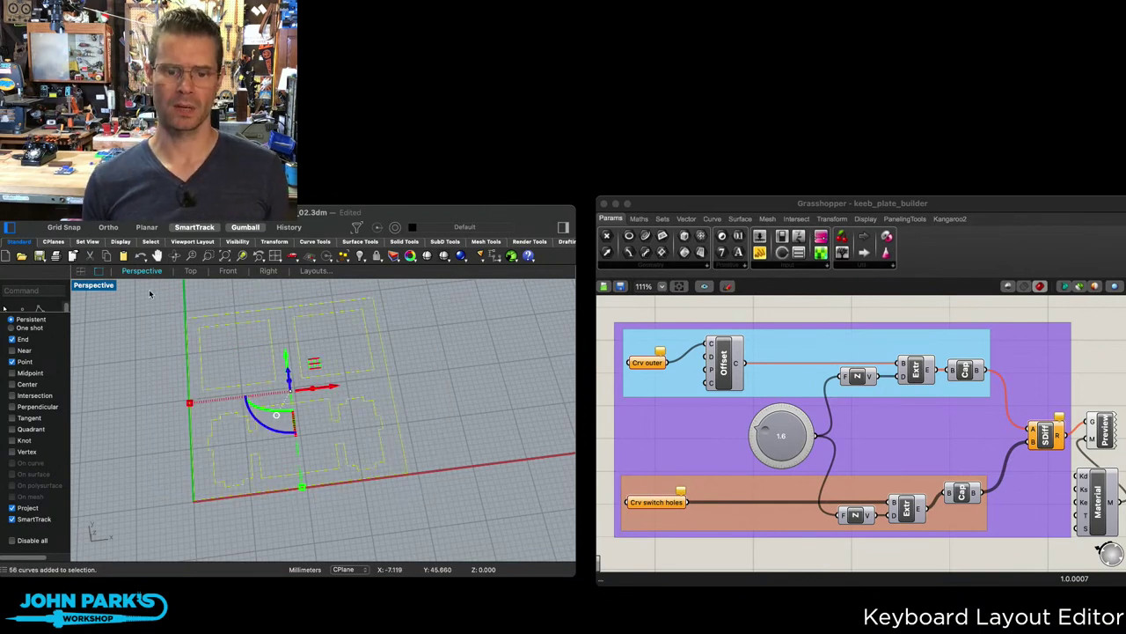
key("Escape")
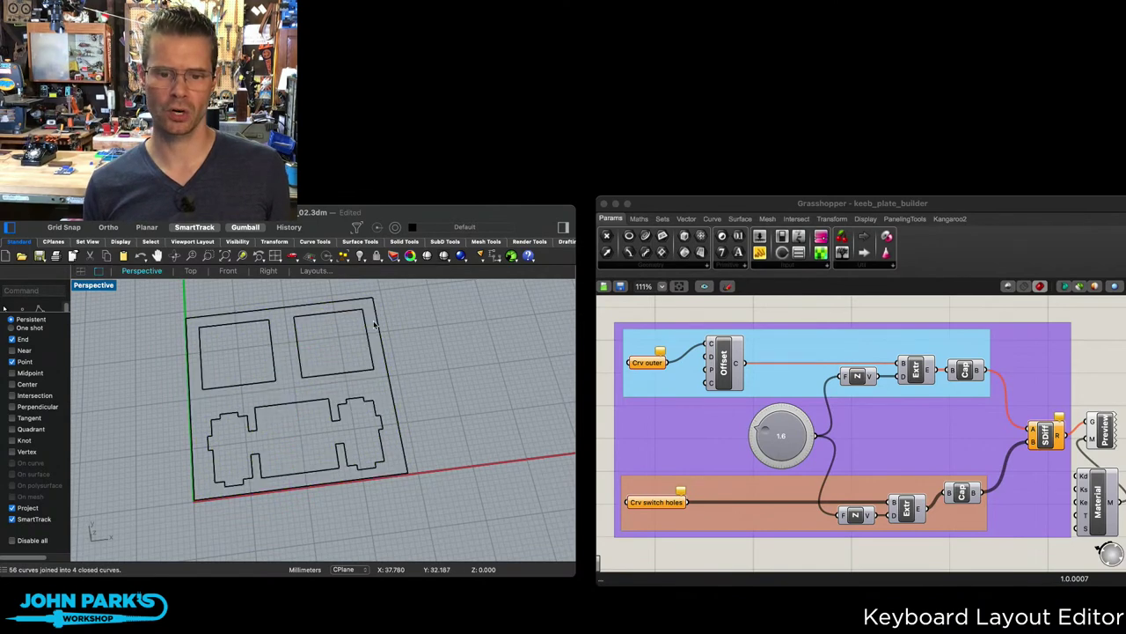
Step: Select the upper-left square switch cutout and reveal more of the modelling tools beside the viewport
left_click(275, 352)
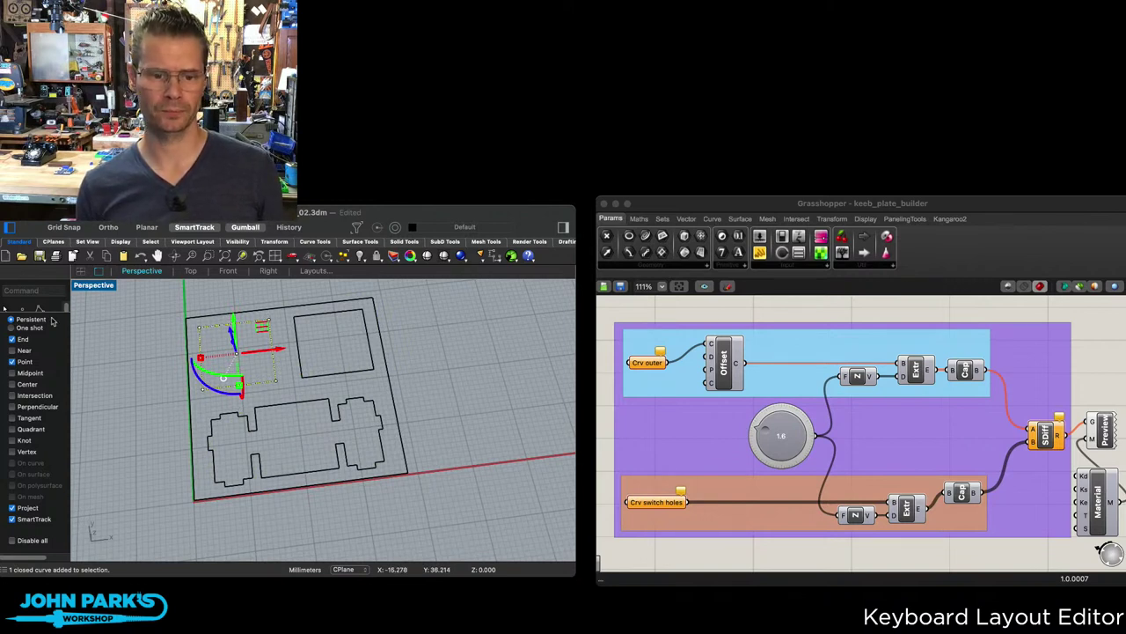
left_click_drag(51, 315, 46, 432)
scroll(26, 407, "down", 3)
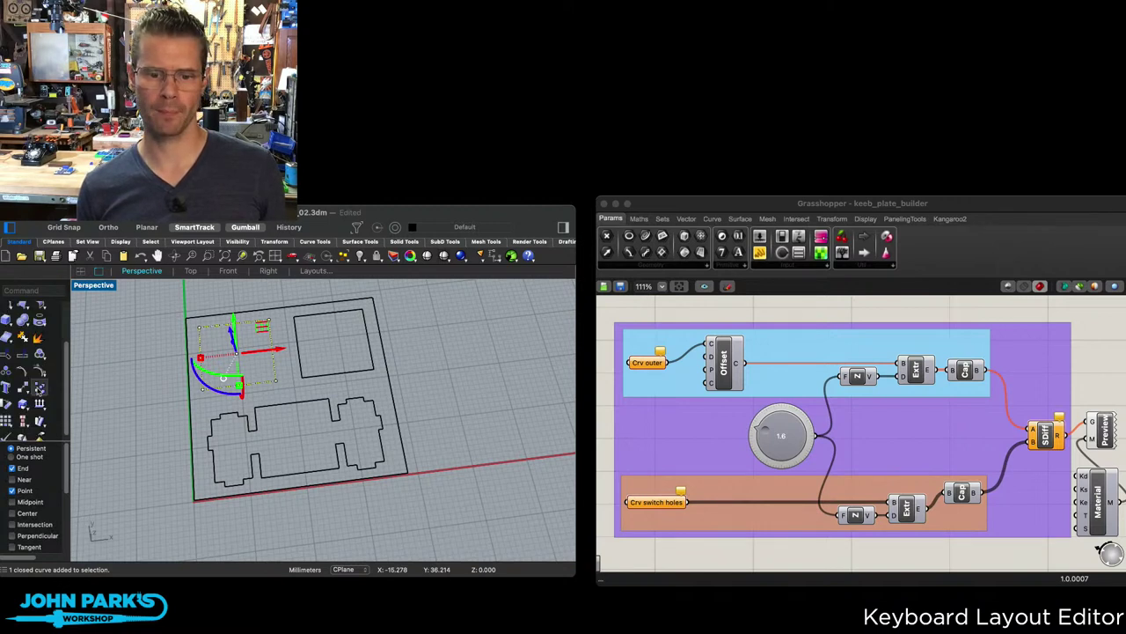
left_click(40, 387)
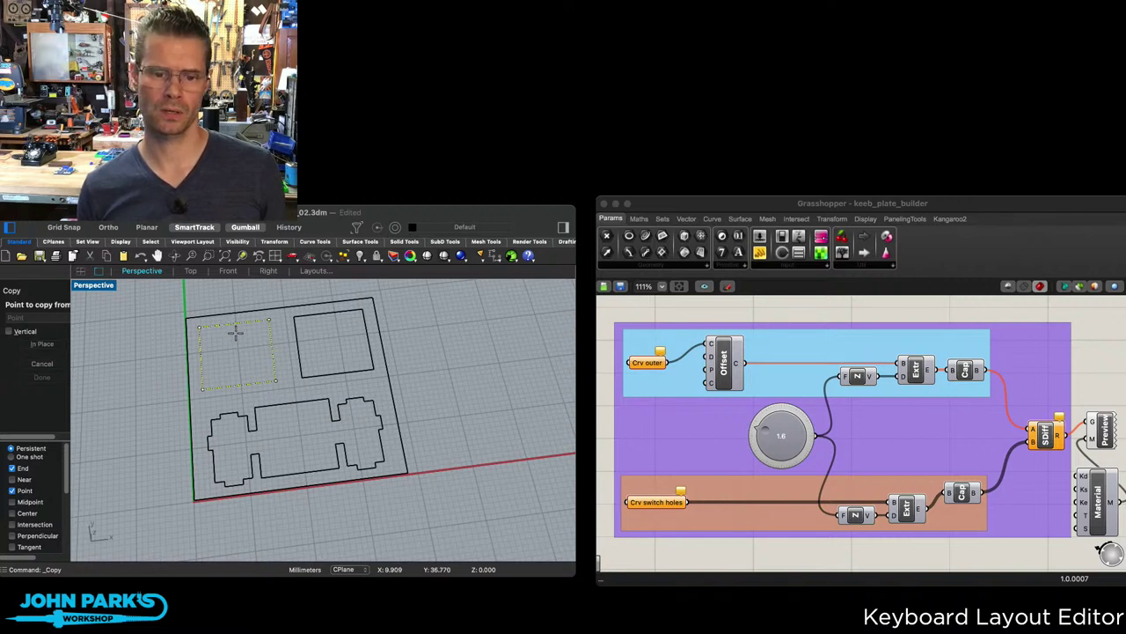
left_click(294, 409)
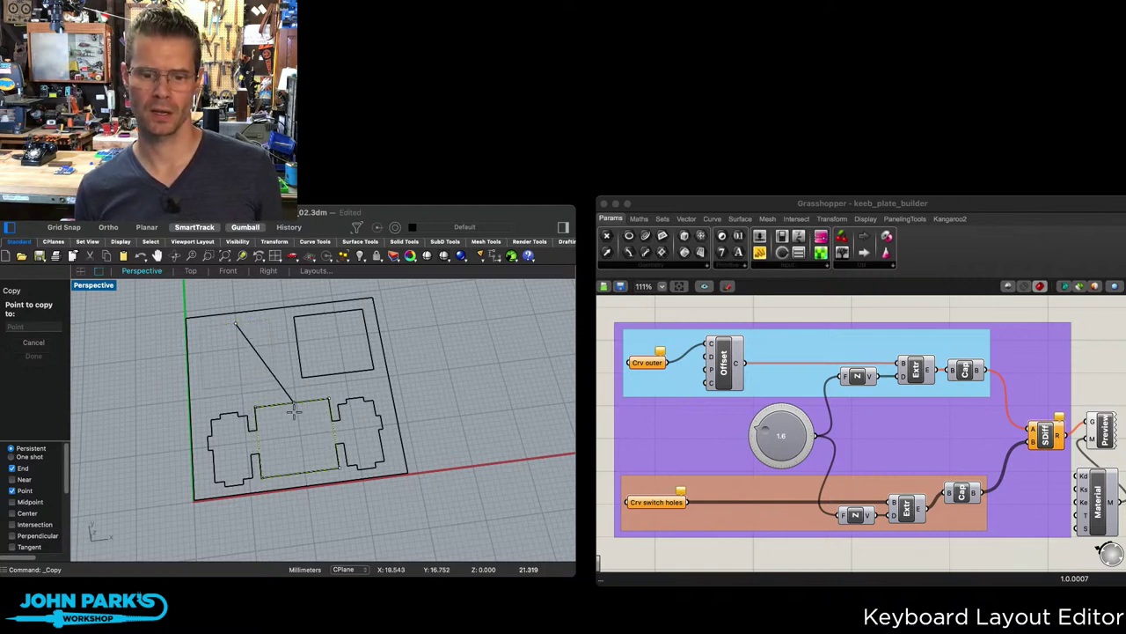
key("Escape")
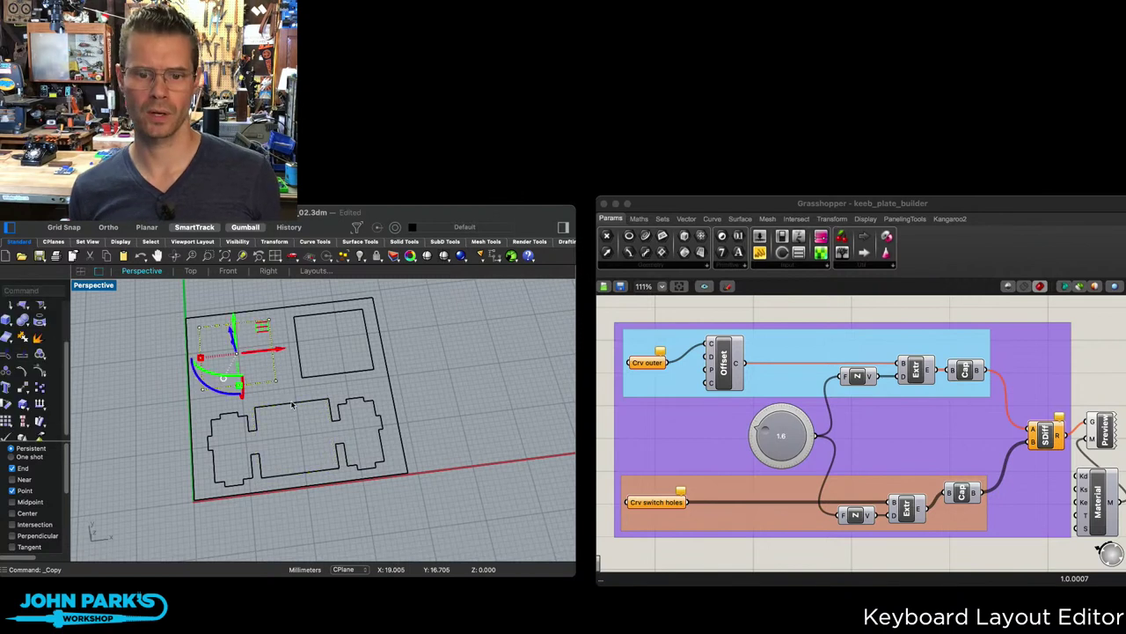
Step: In the Top view, enable Midpoint snapping and copy the upper-left cutout from its top-edge midpoint to the top-edge midpoint of the stabilizer cutout
left_click(192, 271)
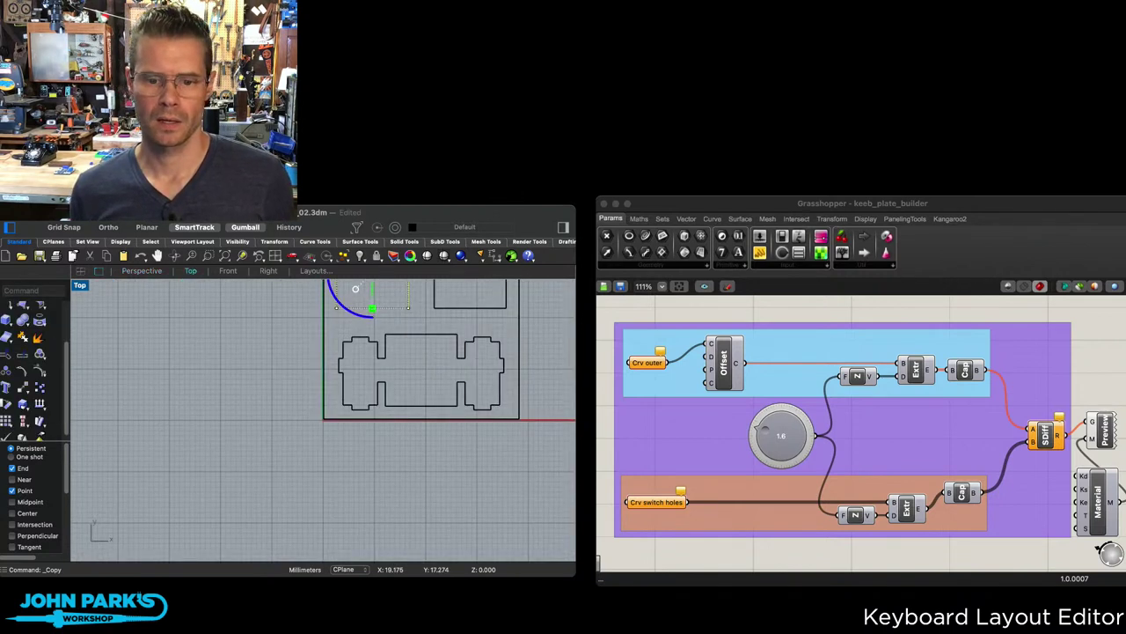
scroll(243, 391, "up", 5)
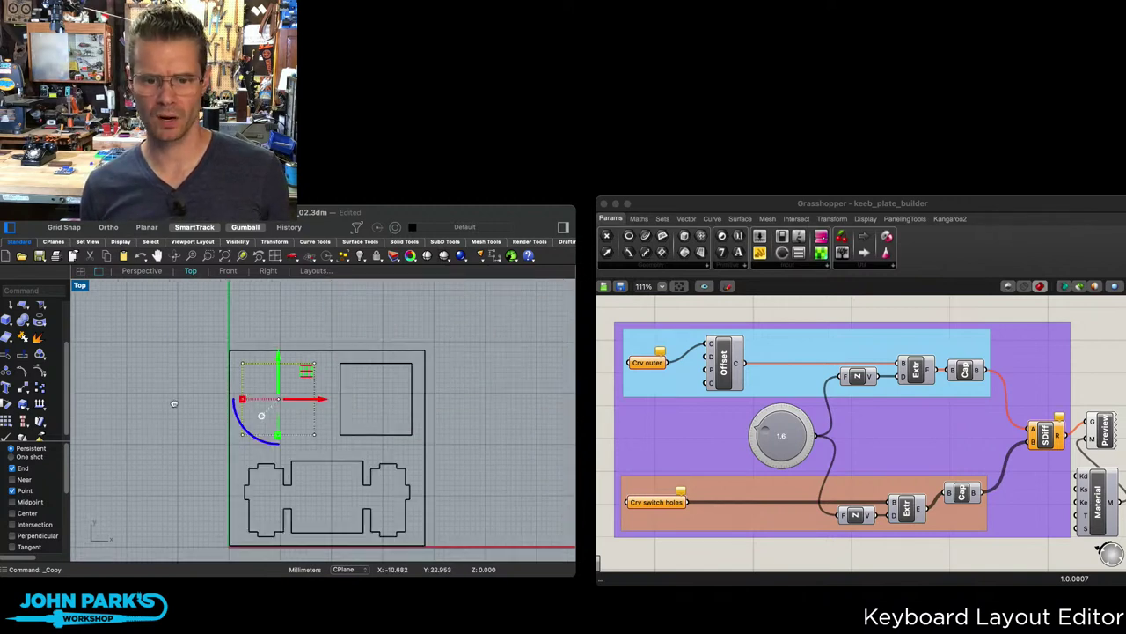
scroll(173, 403, "up", 2)
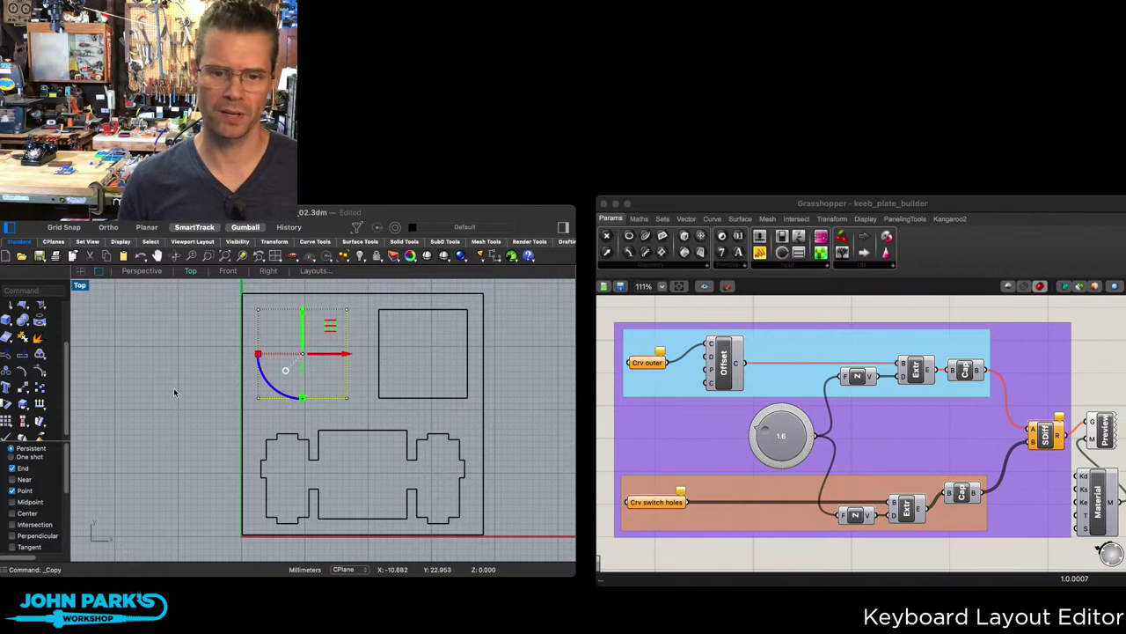
scroll(174, 387, "right", 2)
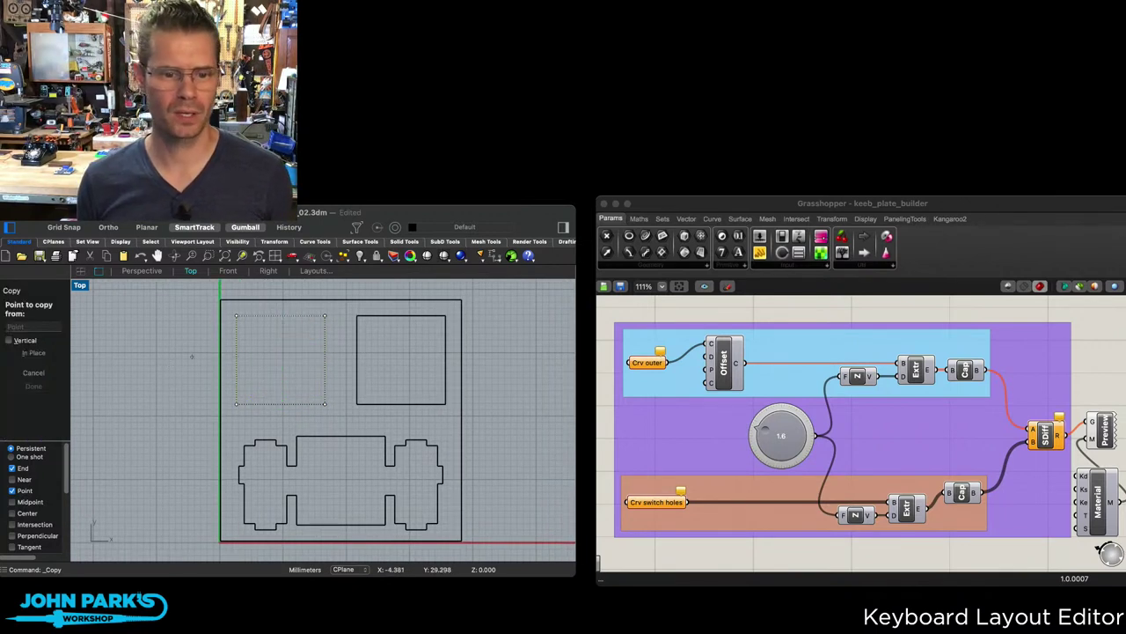
left_click(62, 500)
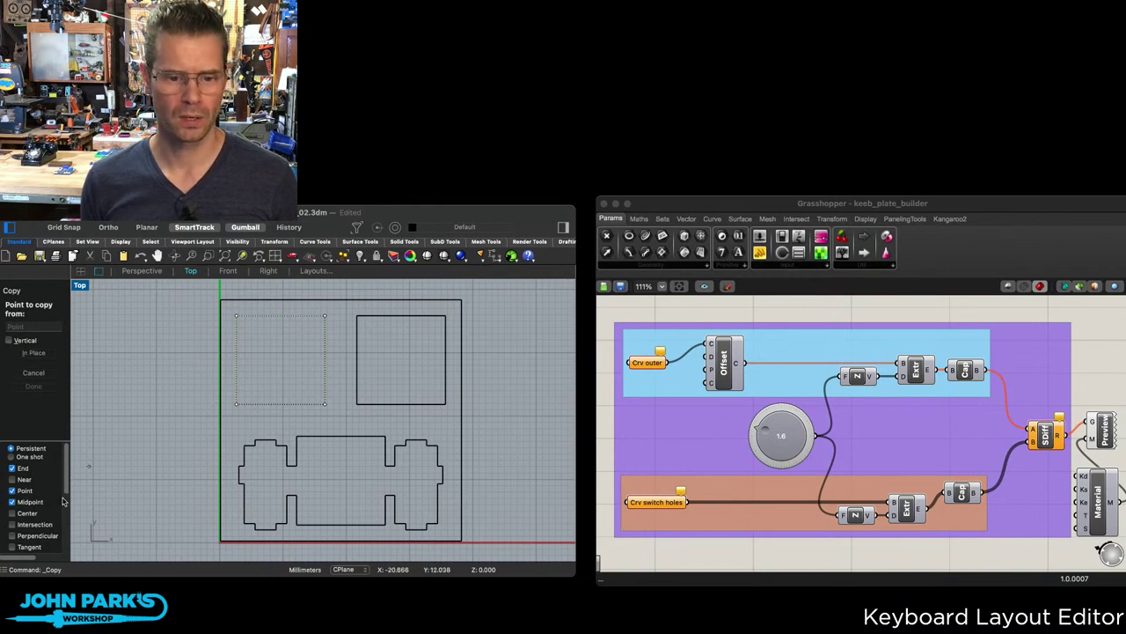
left_click(281, 316)
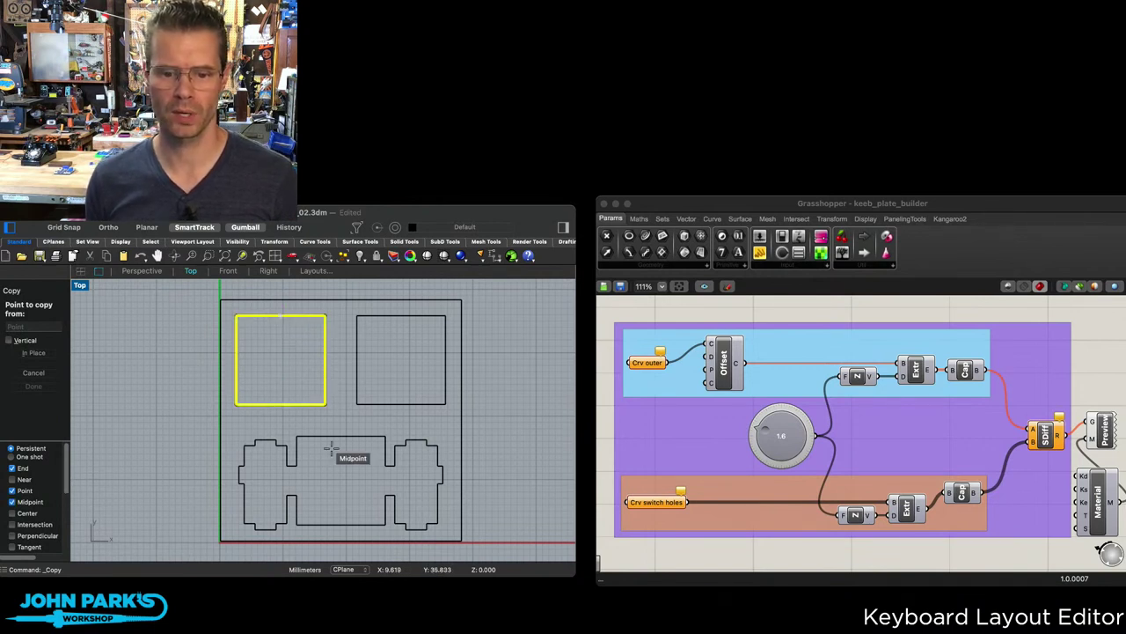
left_click(339, 439)
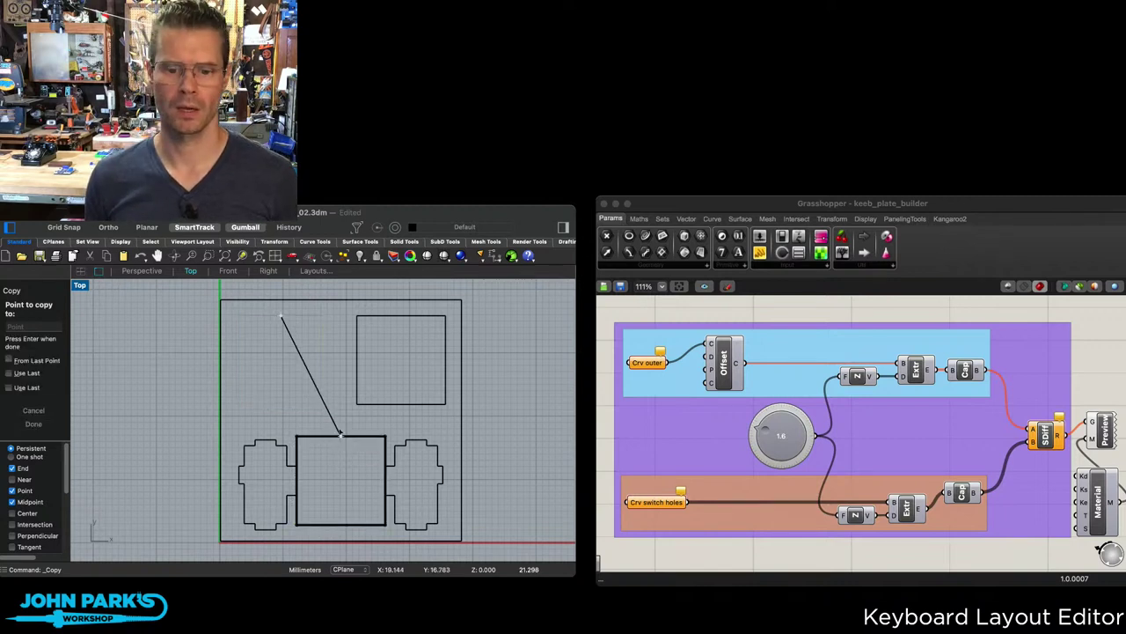
key("Return")
key("Escape")
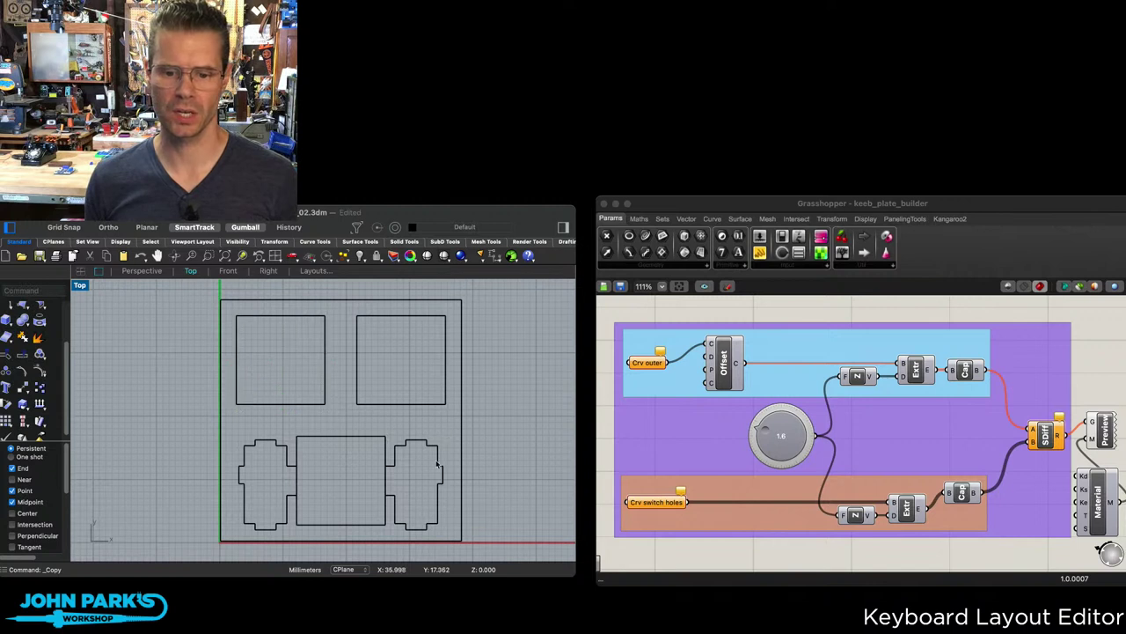
Step: Delete the original stabilizer-shaped cutout curve around the copied square
left_click(439, 466)
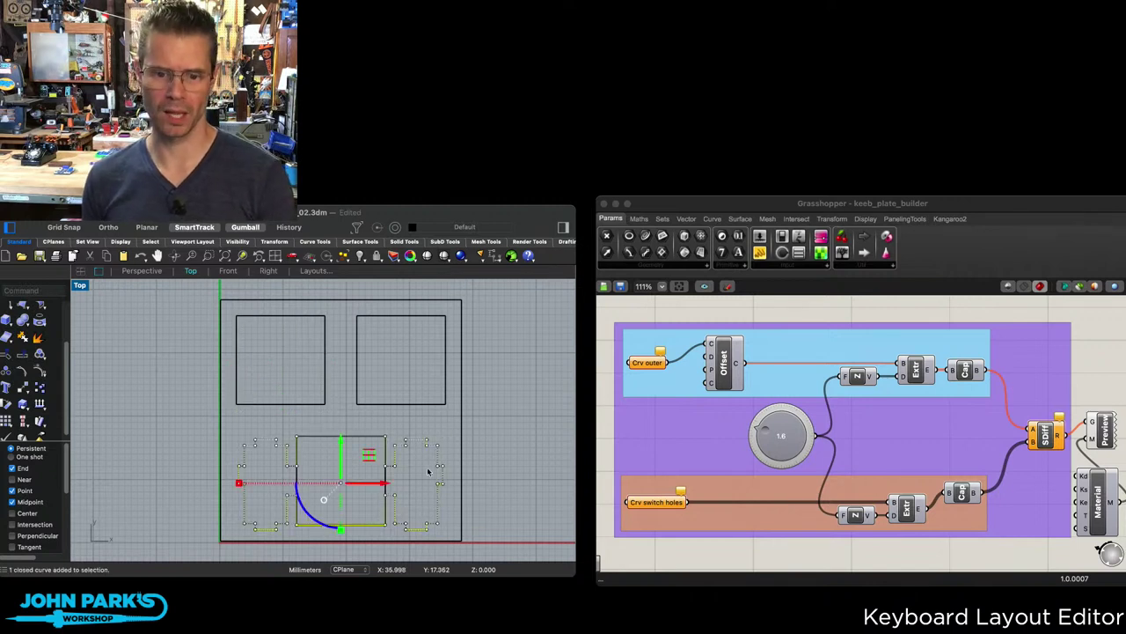
key("Delete")
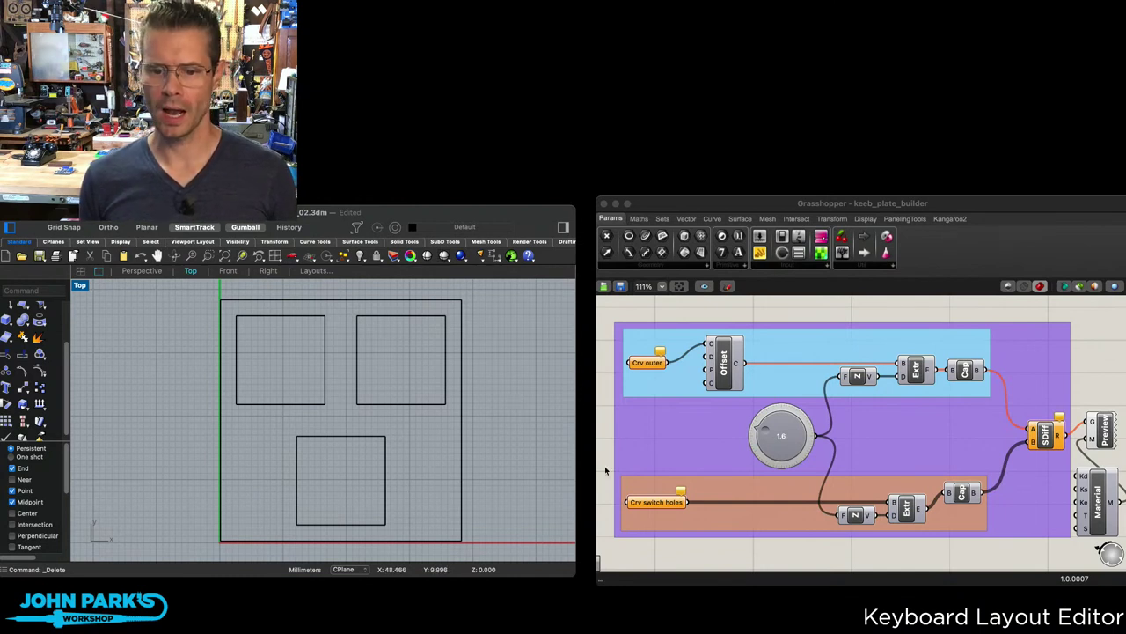
Step: Assign the plate's outer outline to the Crv outer parameter and the three square cutouts to Crv switch holes in Grasshopper
left_click(461, 430)
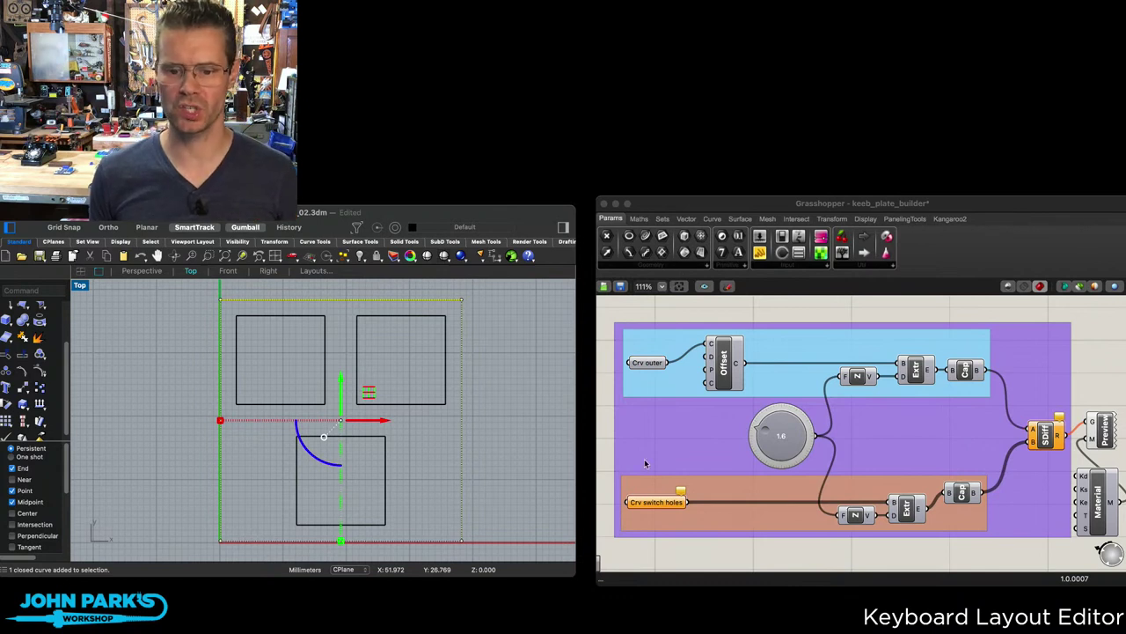
left_click(423, 485)
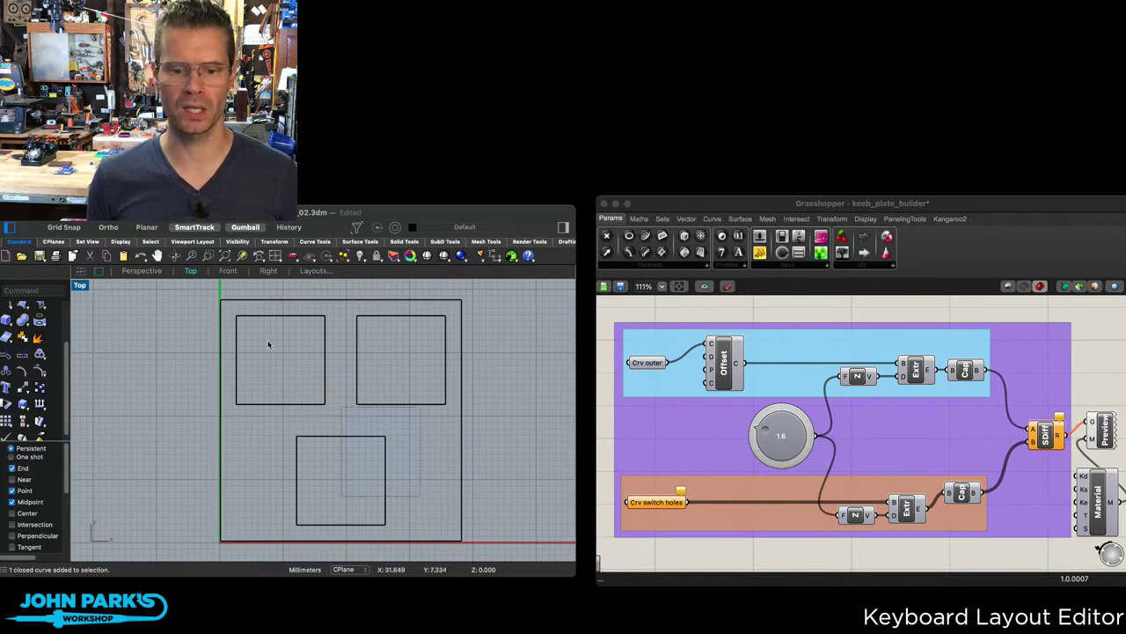
left_click_drag(269, 344, 331, 368)
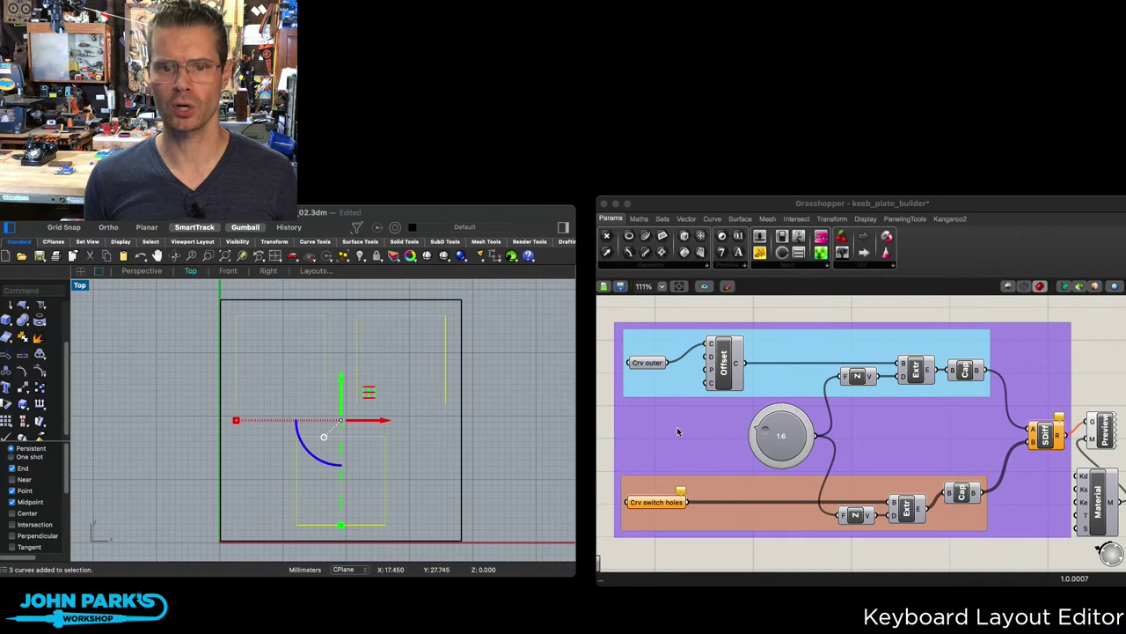
key("Return")
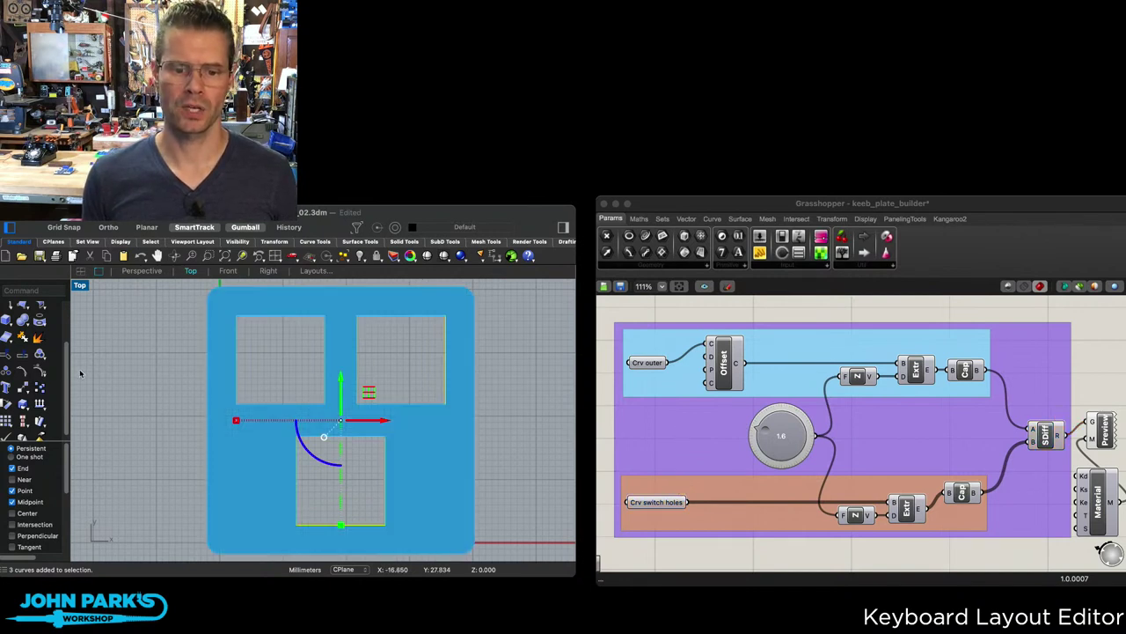
Step: Inspect the generated plate and its three switch holes from several angles in the Perspective view
left_click(142, 271)
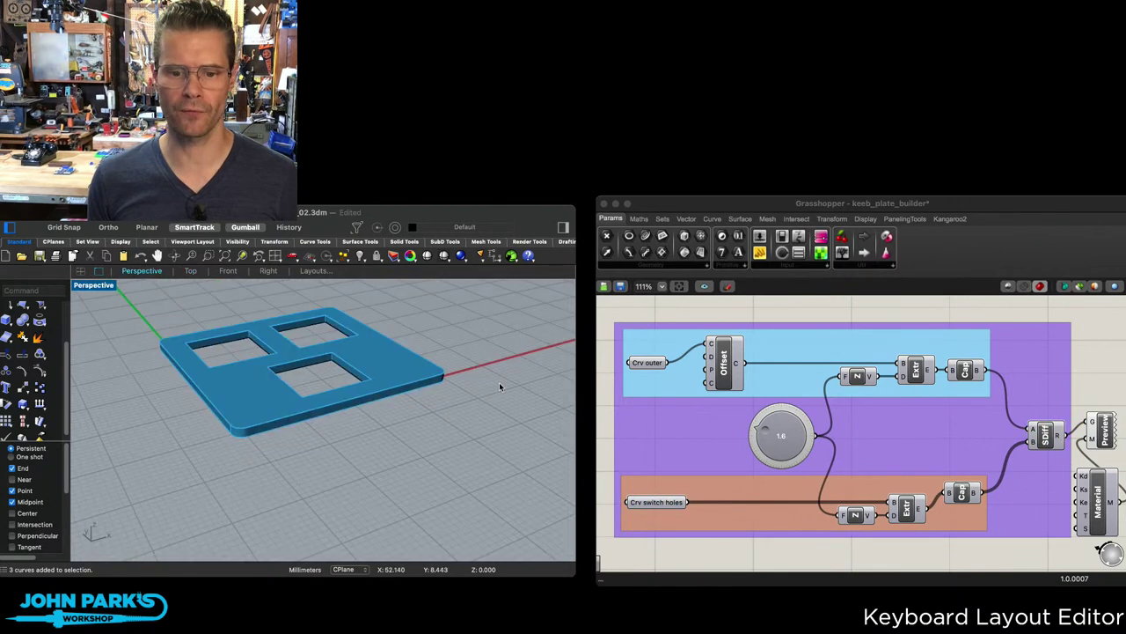
scroll(499, 382, "up", 2)
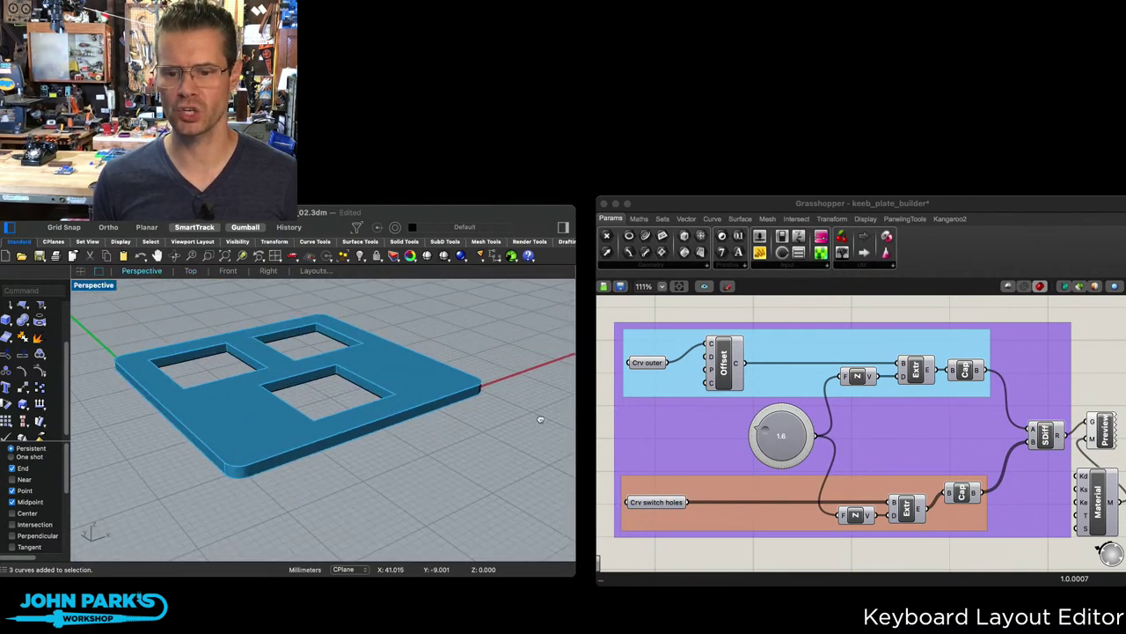
right_click_drag(540, 419, 540, 403)
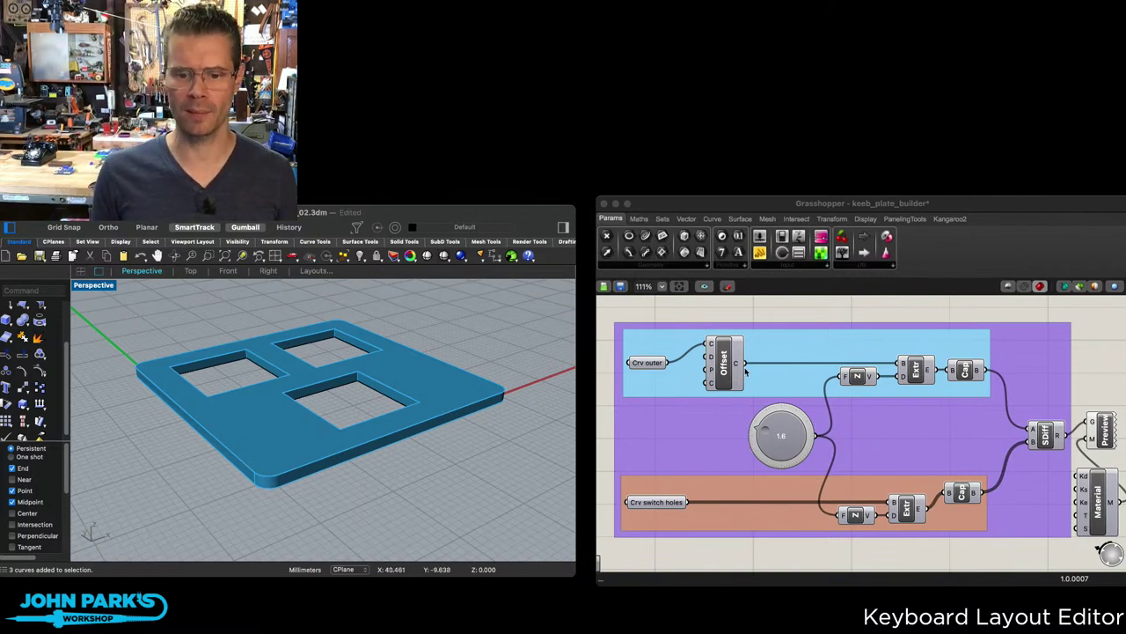
right_click_drag(498, 456, 495, 443)
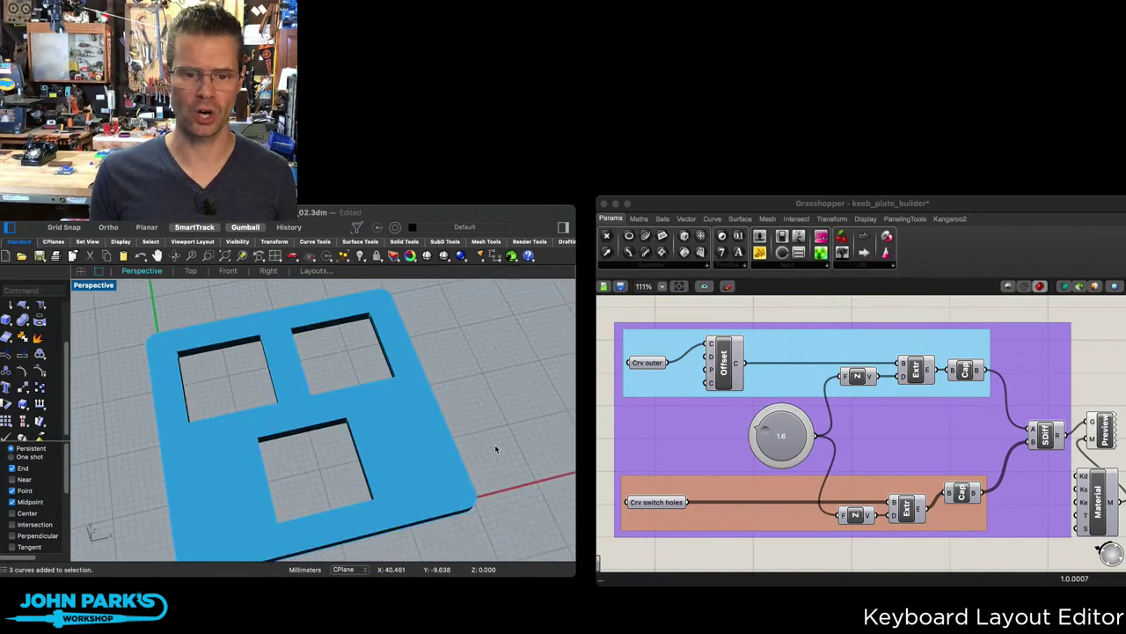
Step: Show the plate in the Top view with X-Ray display mode and select the Offset component in the Grasshopper definition
left_click(190, 271)
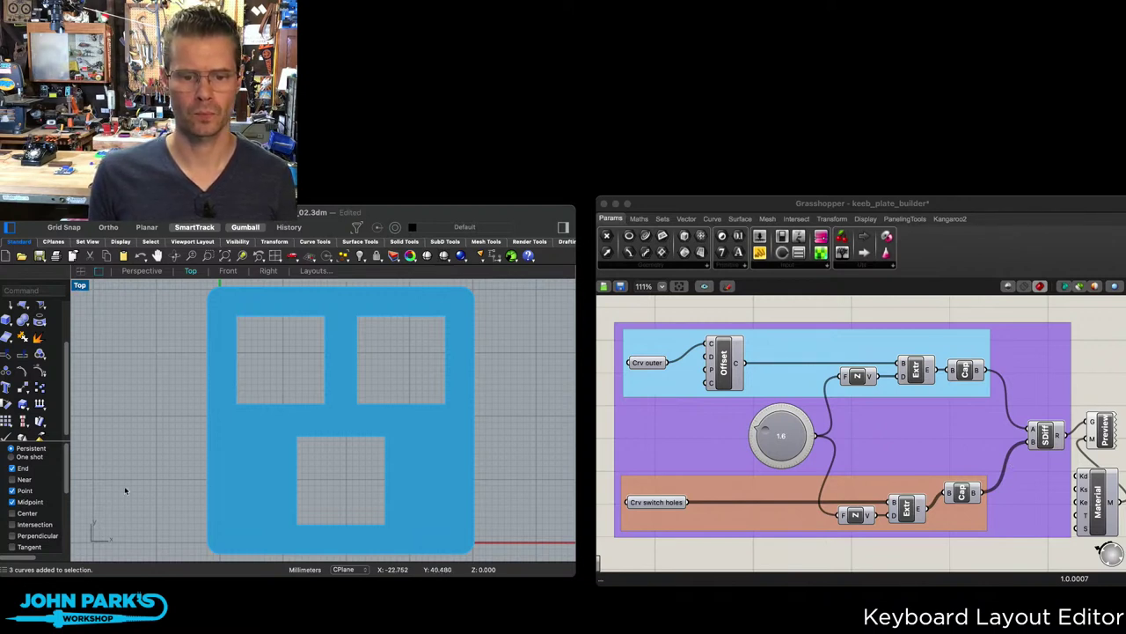
key("ctrl+alt+x")
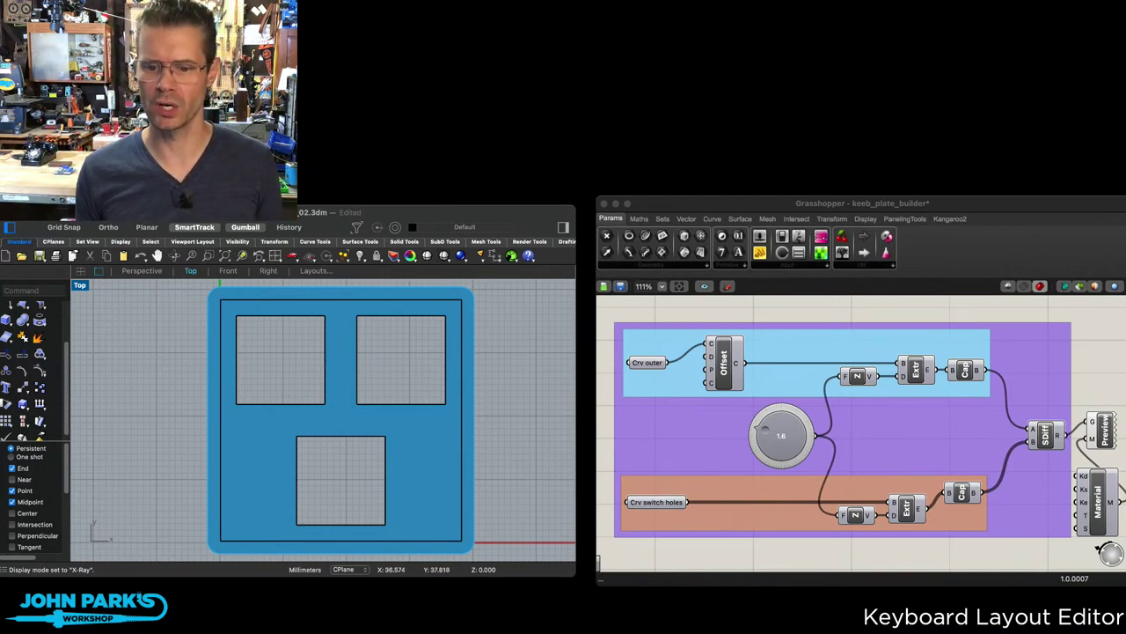
left_click(735, 373)
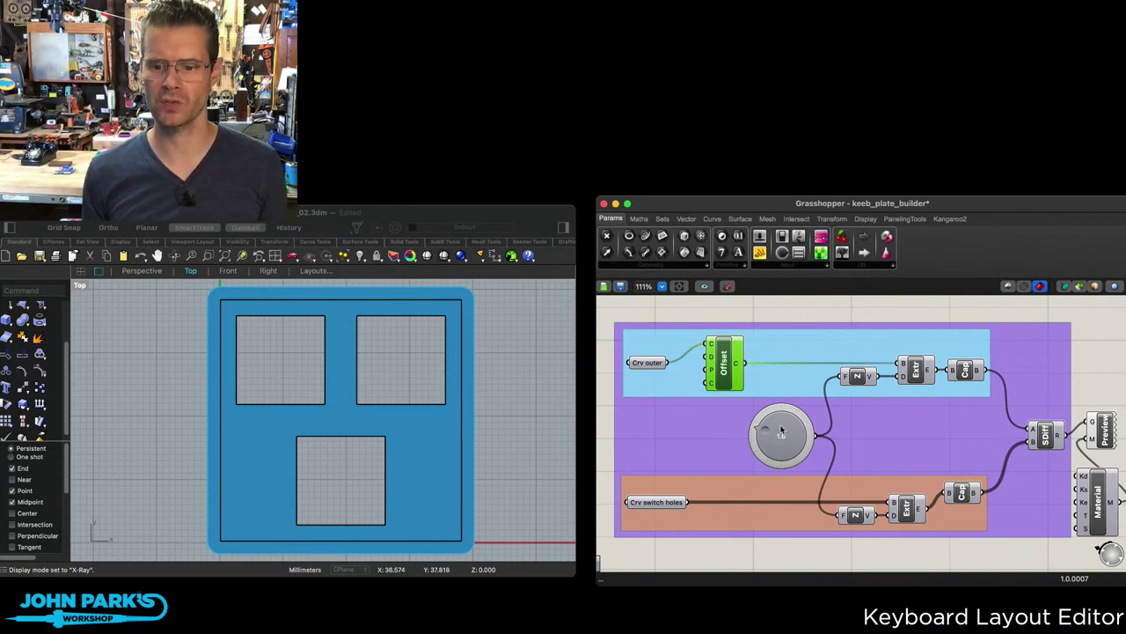
scroll(780, 429, "up", 2)
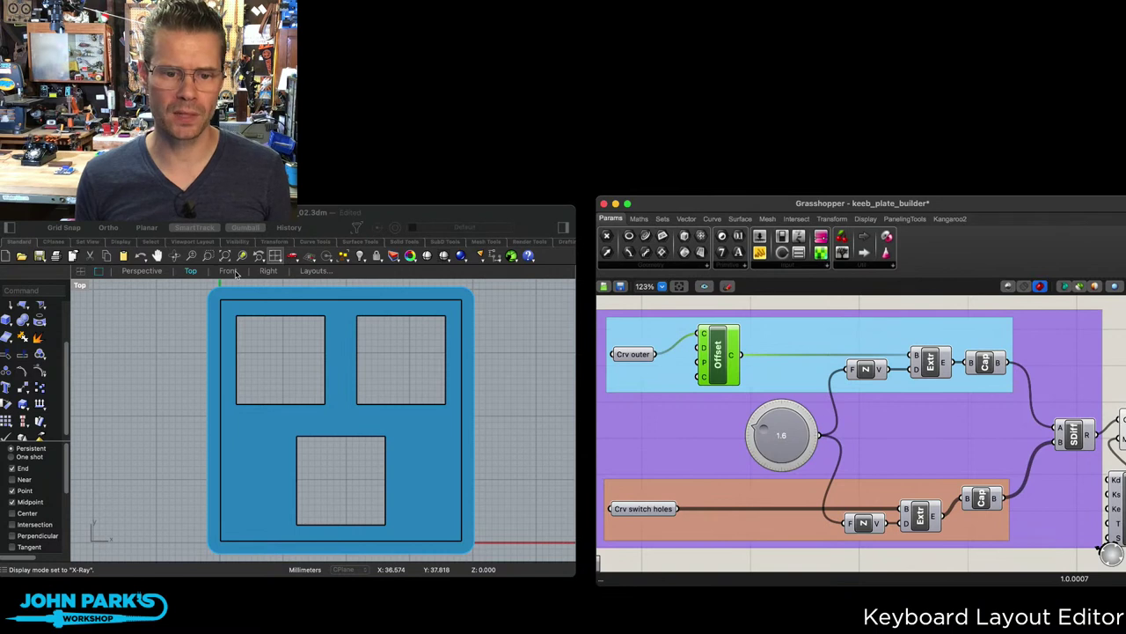
Step: Examine the plate's thickness in the Perspective view alongside the Grasshopper knob that drives both extrusions
left_click(152, 273)
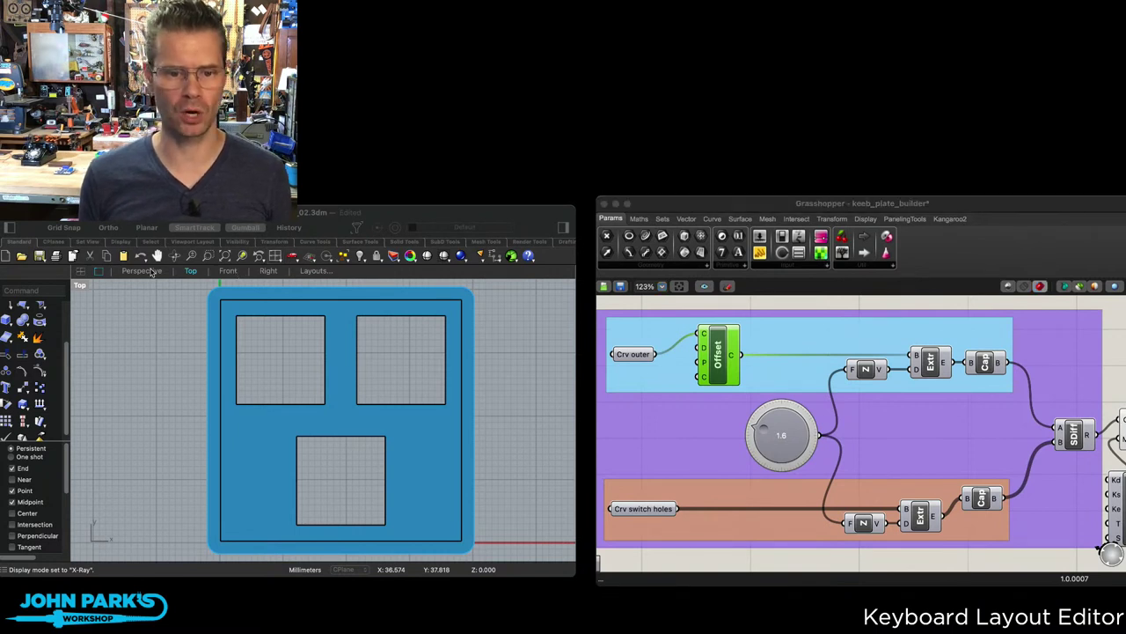
left_click(151, 273)
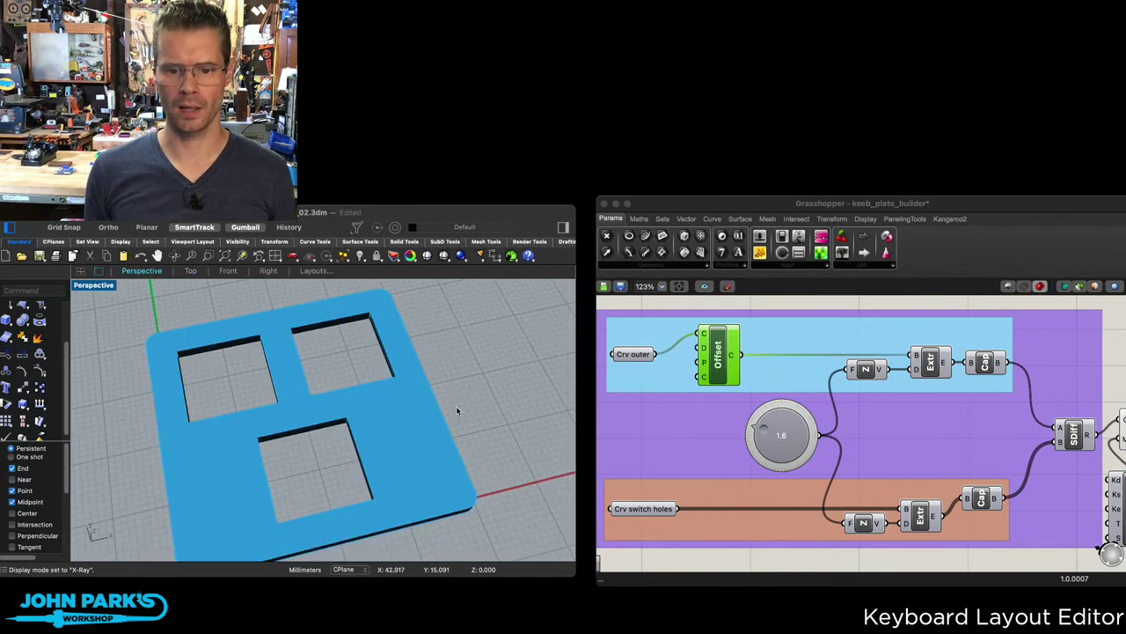
right_click_drag(456, 405, 480, 378)
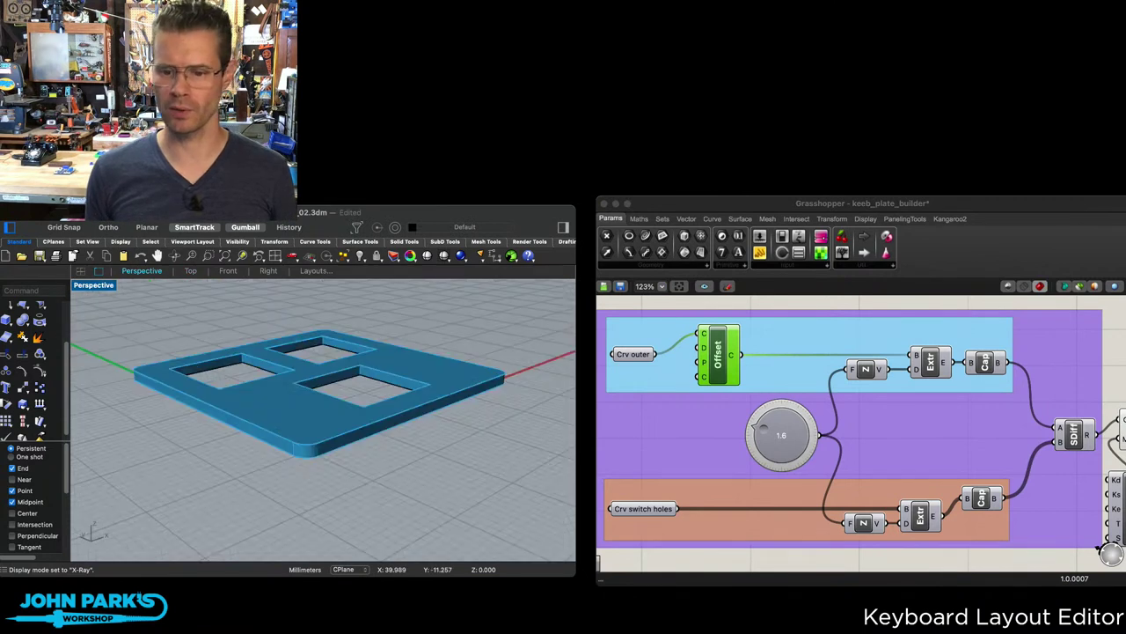
left_click(766, 426)
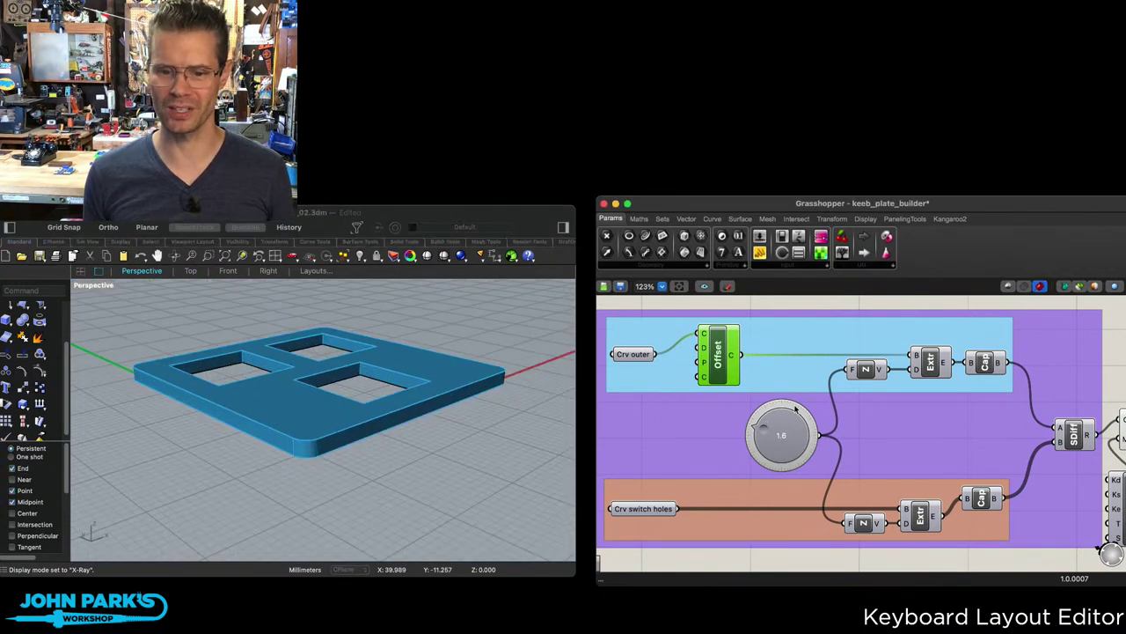
left_click_drag(795, 409, 741, 421)
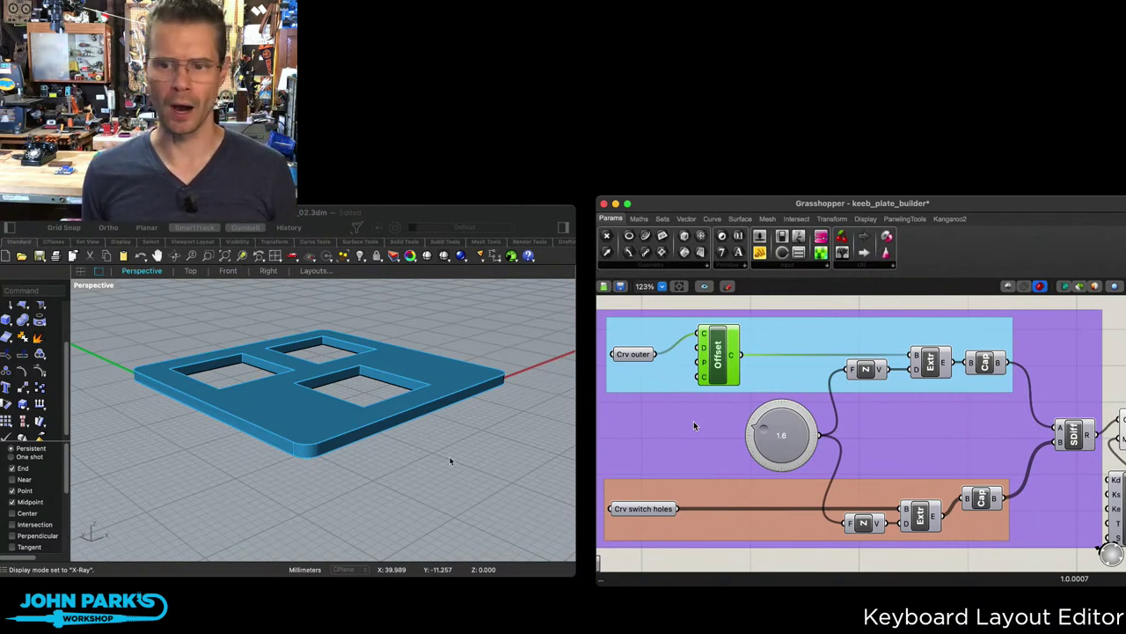
left_click(317, 493)
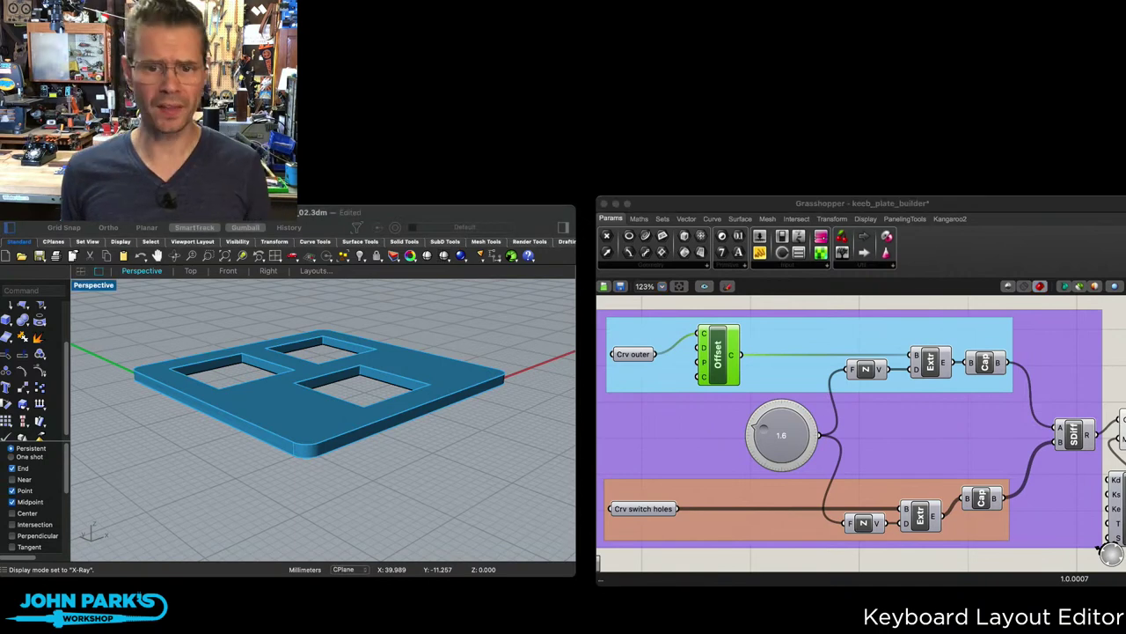
Step: Switch to keyboard-layout-editor.com in the browser and display the current layout's raw data
key("super+Tab")
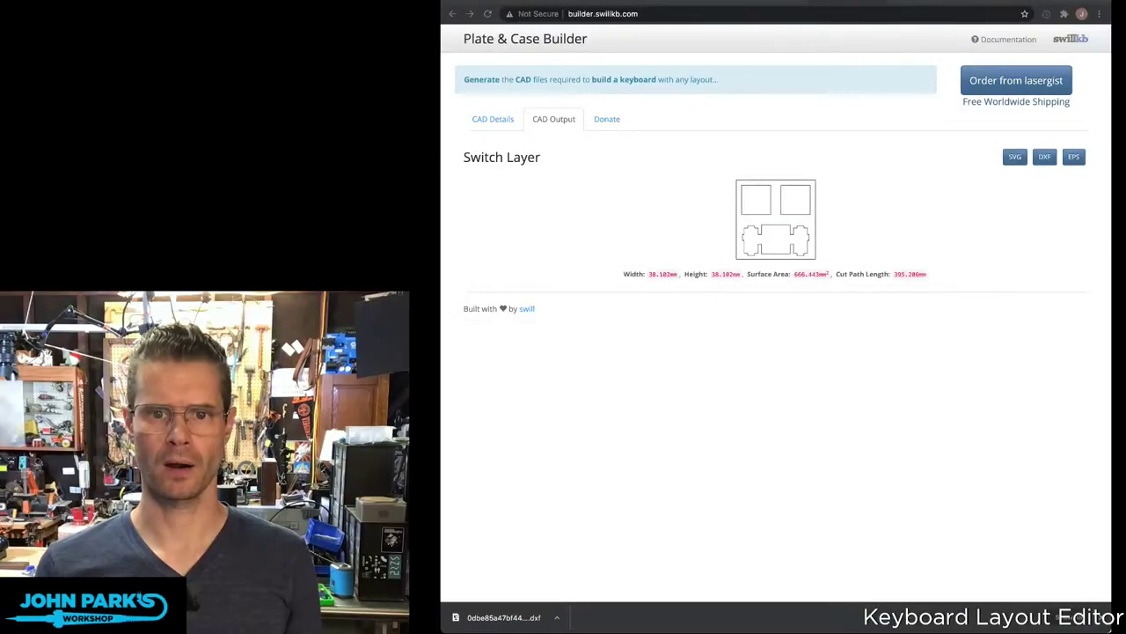
left_click(658, 1)
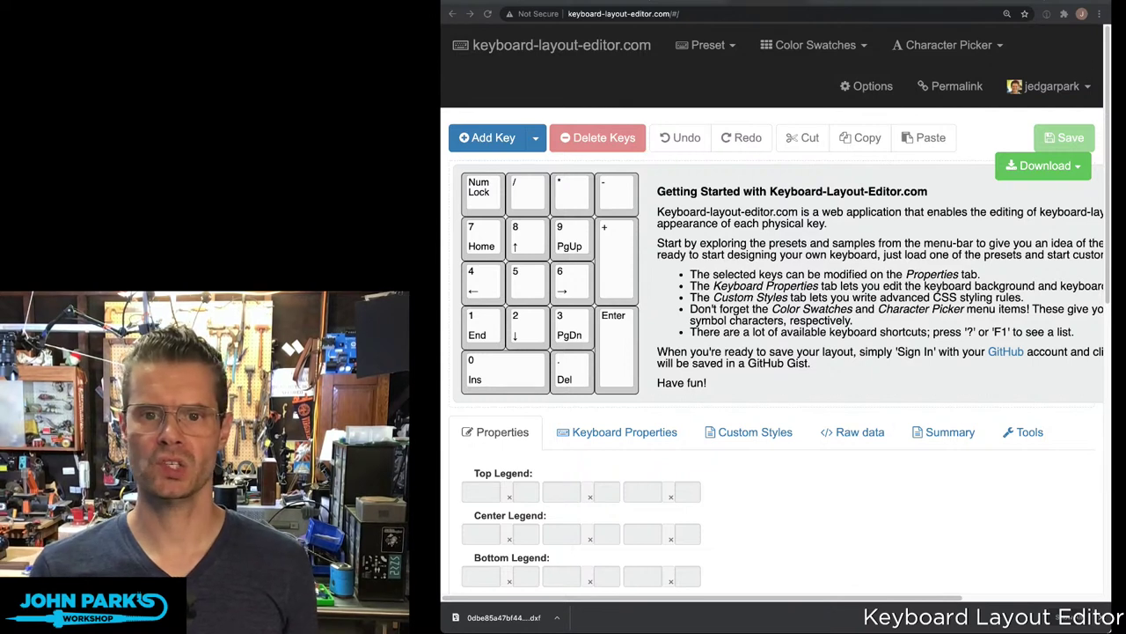
left_click(828, 536)
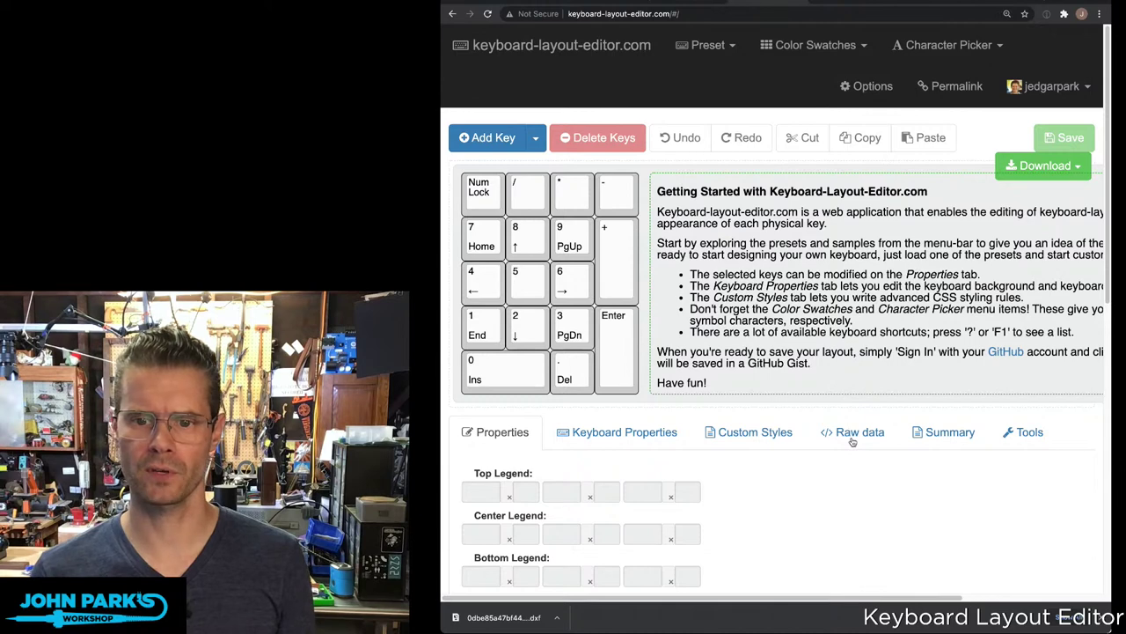
left_click(852, 437)
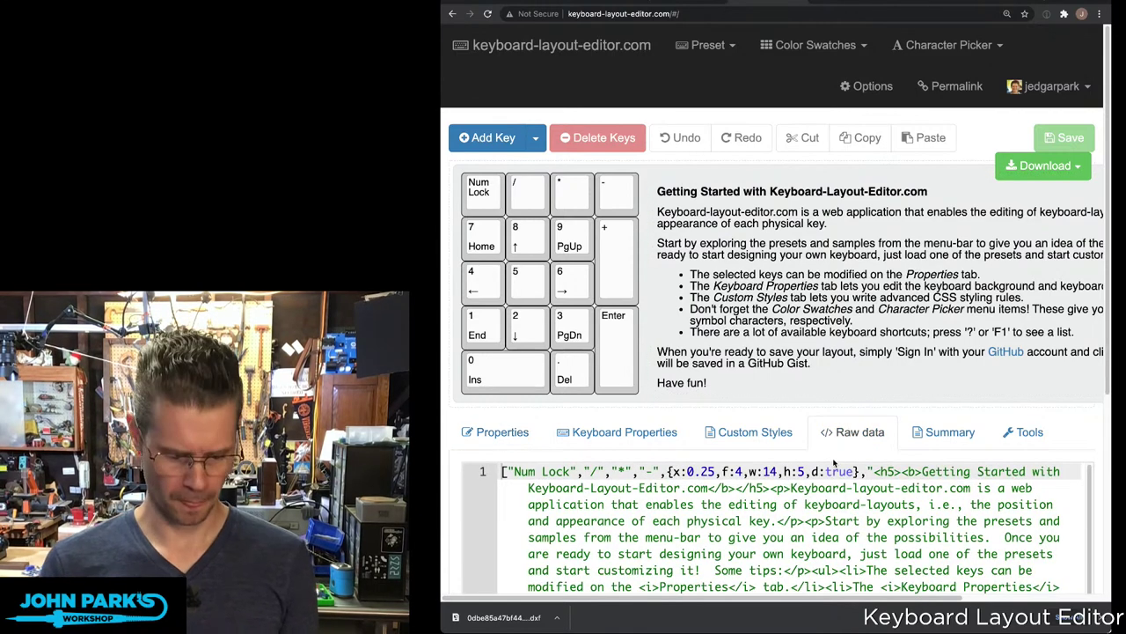
Step: Replace the entire raw data with the five-row number pad layout code, using the DSA profile, colours #606cc4 and #408dff, and #ffffff legends
left_click(784, 505)
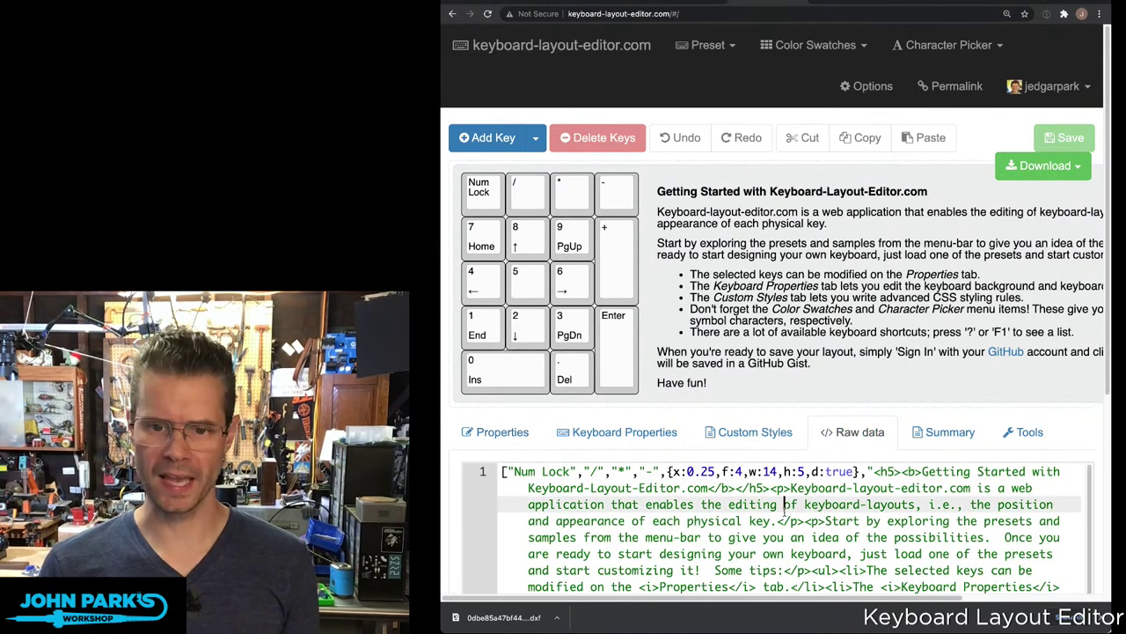
scroll(784, 504, "down", 1)
key("ctrl+a")
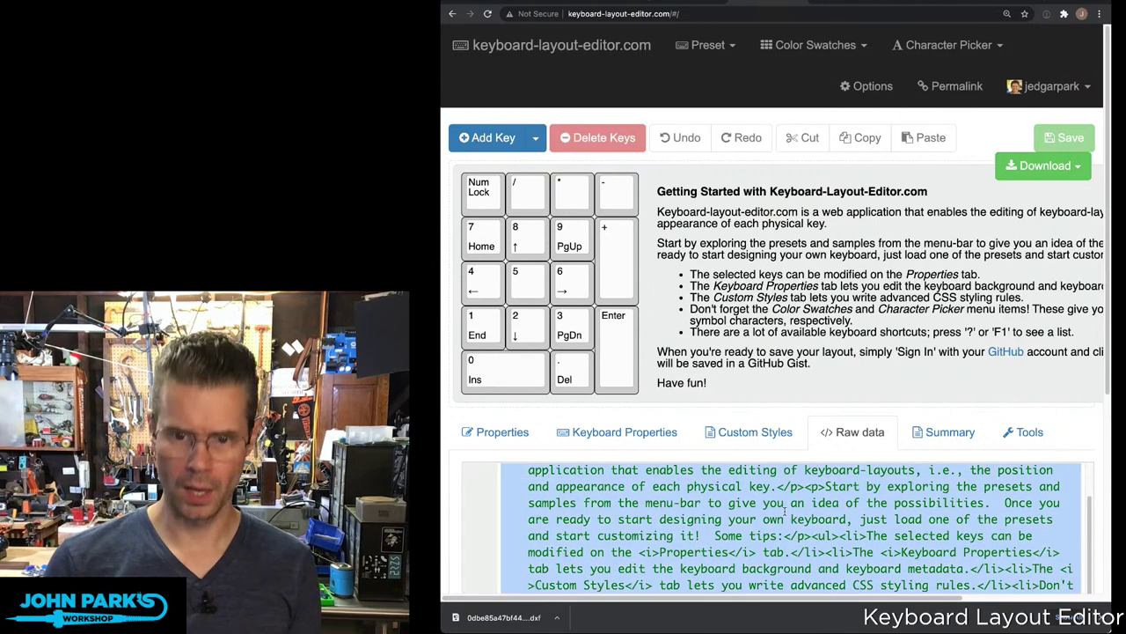
key("Delete")
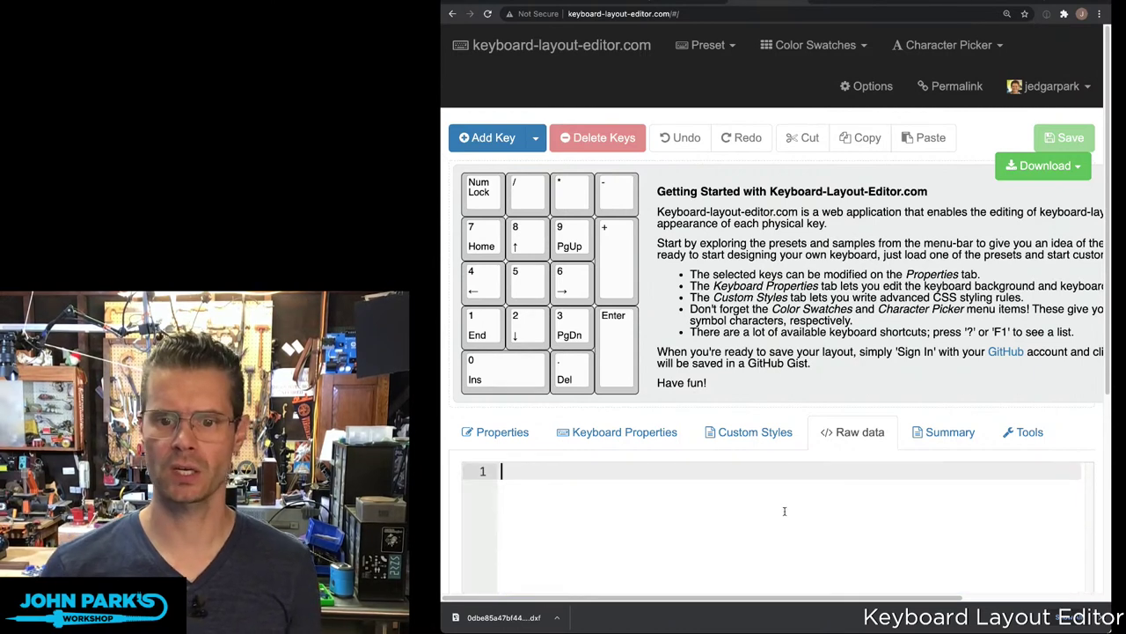
type("[{c:\"#606cc4\",t:\"#ffffff\",p:\"DSA\",a:5,f:4},\"NUM\\n\\n\\n\\n\\n\\nLOCK\",{a:7,f:6},\"DEL\",{f:9},\"/\",\"*\",\"-\"], [{a:5,f:4},\"PAGE\\n\\n\\n\\n\\n\\nUP\",{c:\"#408dff\",a:7,f:9},\"7\",\"8\",\"9\",{c:\"#606cc4\",h:2,_s:0},\"+\"], [{a:5,f:3},\"PAGE\\n\\n\\n\\n\\n\\nDOWN\",{c:\"#408dff\",a:7,f:9},\"4\",\"5\",\"6\"], [{c:\"#606cc4\",f:6},\"FN\",{c:\"#408dff\",f:9},\"1\",\"2\",\"3\",{c:\"#606cc4\",f:3,h:2,_s:0},\"ENTER\"], [\"CTRL\",{c:\"#408dff\",f:9,w:2,_s:0},\"0\",\".\"]")
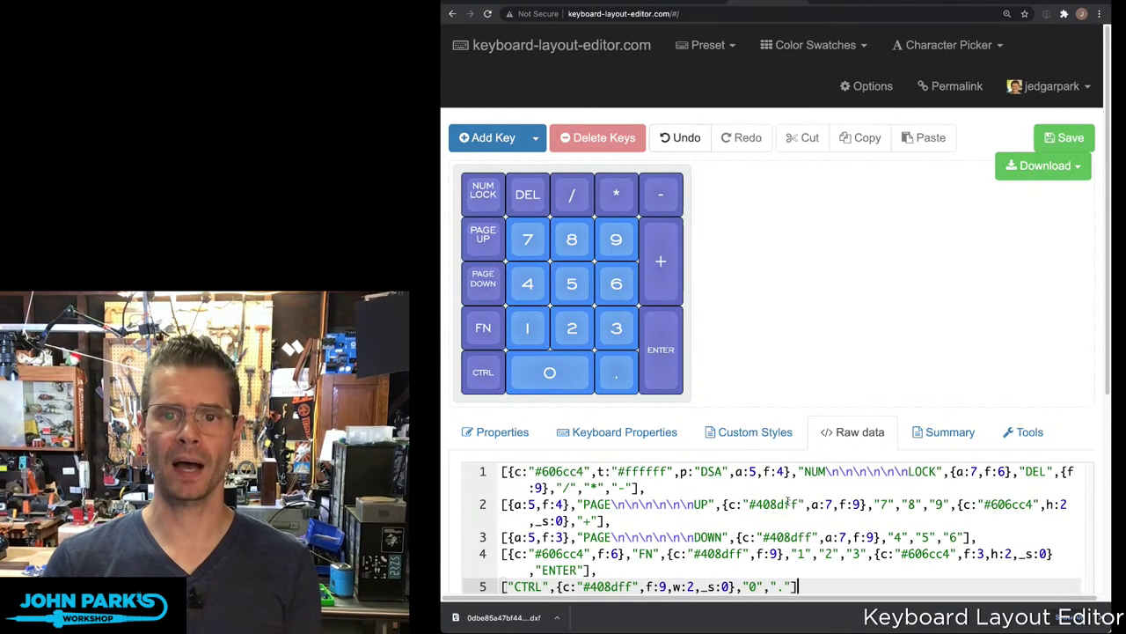